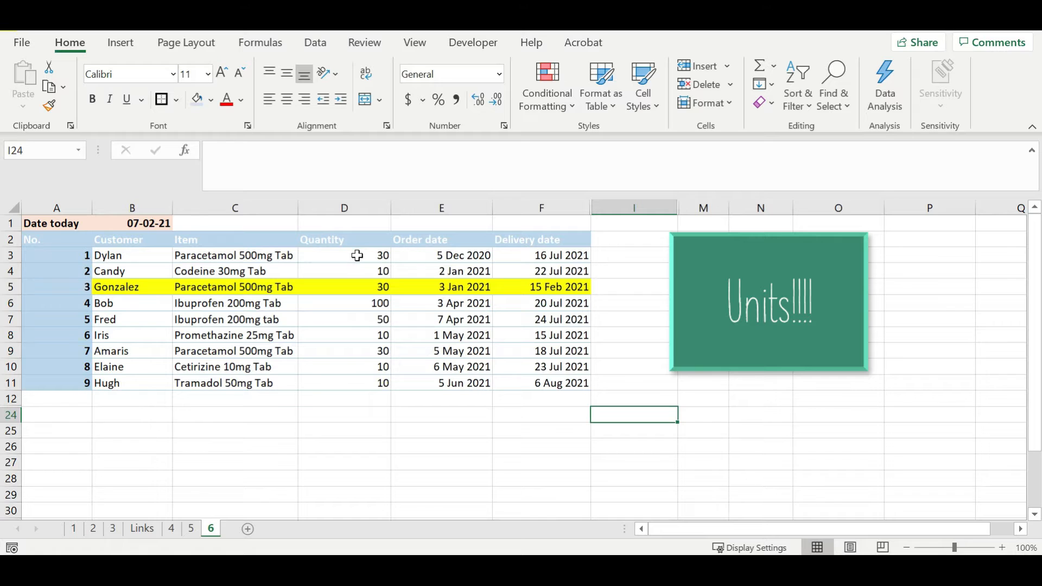
Append ' tablets' to the D3 and D4 quantities, then undo both entries.
left_click(380, 255)
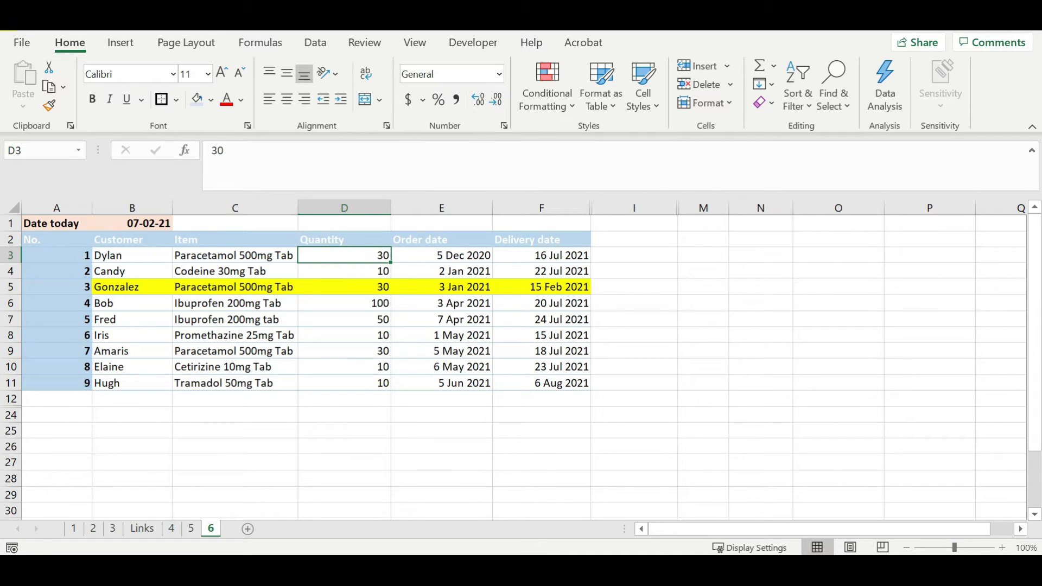
left_click(280, 159)
type("table")
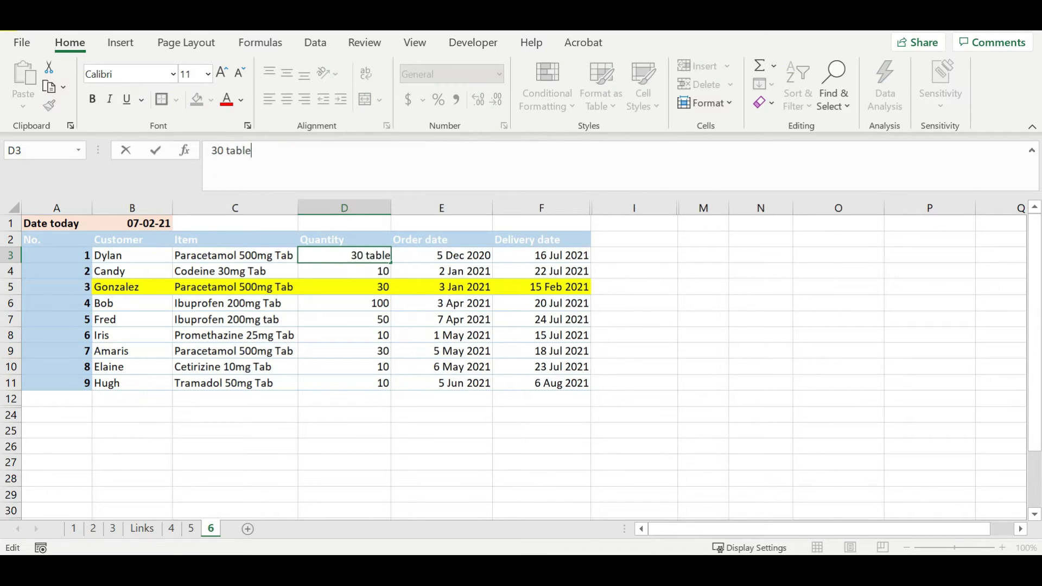
type("ts")
key("Return")
left_click(282, 159)
type("tablets")
key("Return")
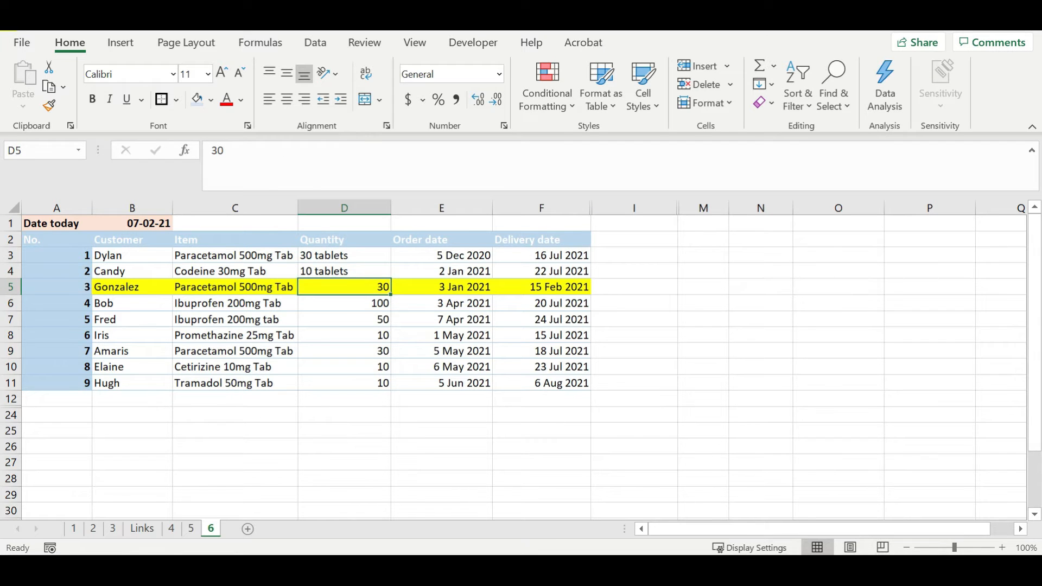
key("ctrl+z")
key("ctrl+z")
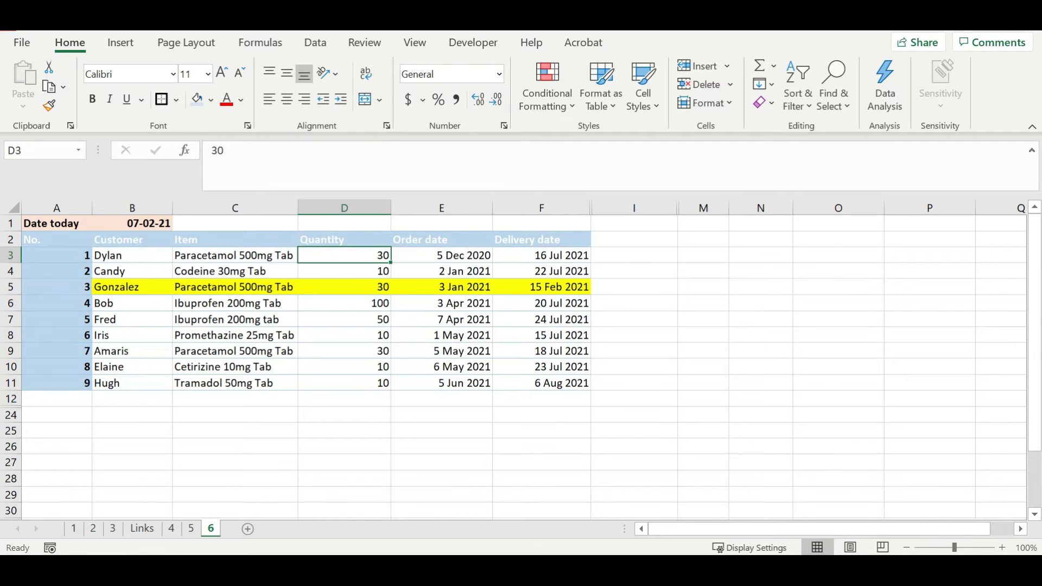
Change D3 to the text '30 unit'.
left_click(279, 158)
type("unit")
key("Return")
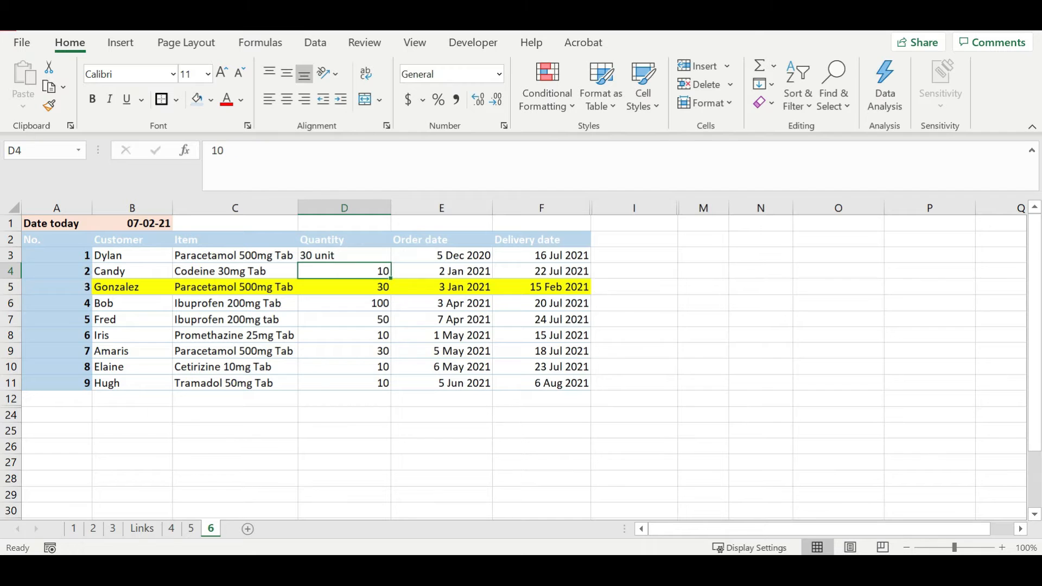
left_click(368, 252)
Unhide the Cost per tab and Total Cost columns between F and I.
left_click(543, 255)
left_click(612, 255)
left_click_drag(603, 208, 575, 208)
right_click(575, 208)
left_click(642, 490)
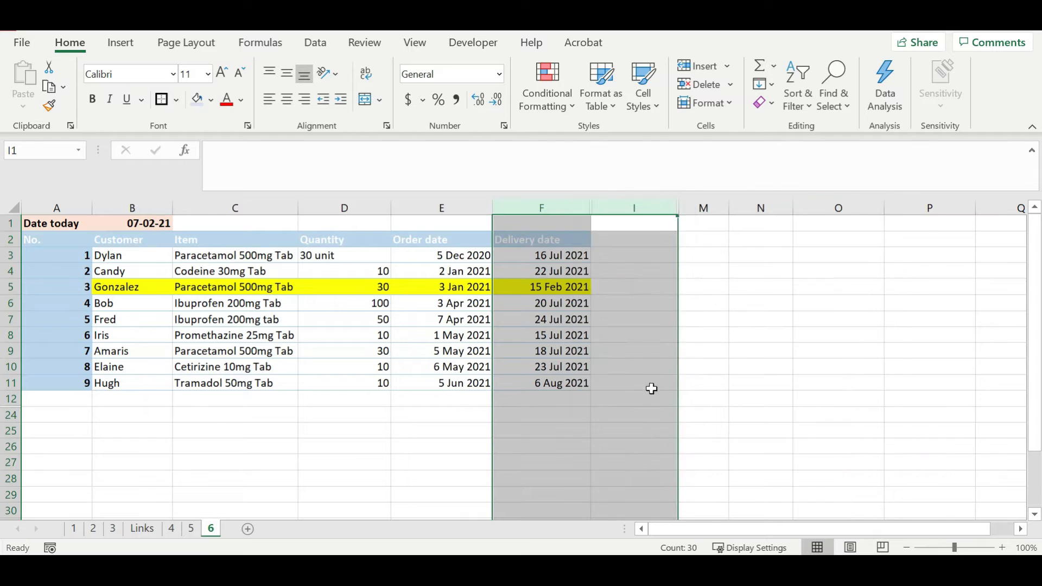
Inspect G3's $0.50 cost and H3's =D3*G3 formula returning #VALUE!
left_click(689, 255)
left_click(361, 255)
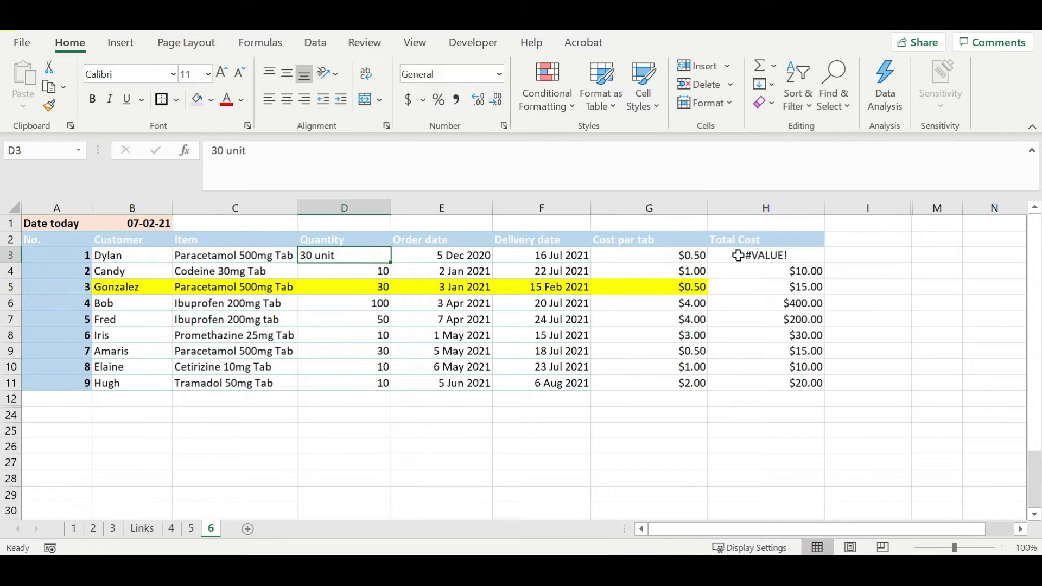
left_click(688, 259)
left_click(748, 258)
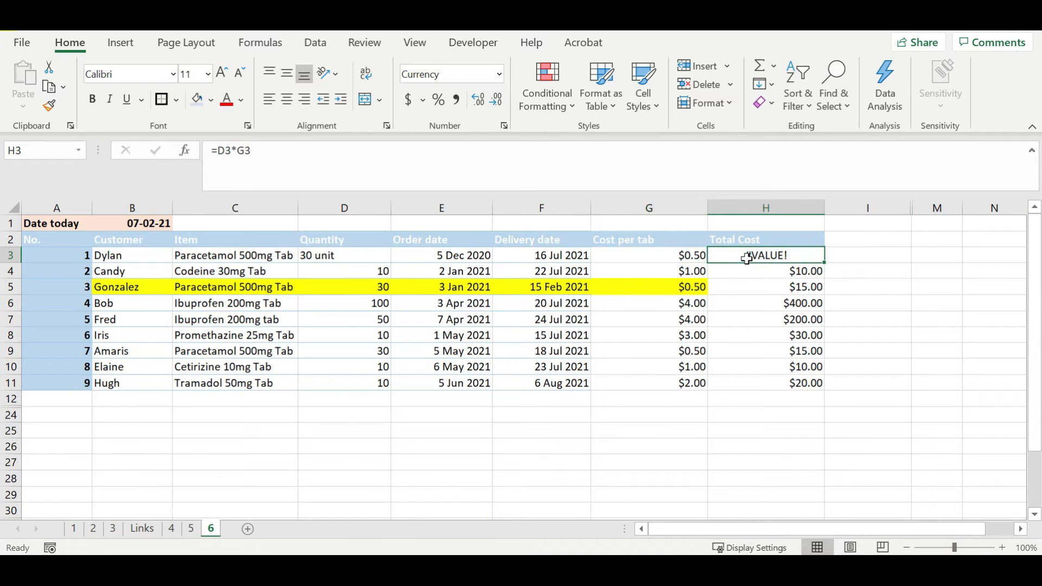
Delete 'unit' from D3 so it holds plain 30 and H3 shows $15.00.
left_click(396, 256)
left_click(361, 253)
left_click(338, 172)
key("shift+Left")
key("shift+Left")
key("shift+Left")
key("shift+Left")
key("BackSpace")
key("BackSpace")
key("Return")
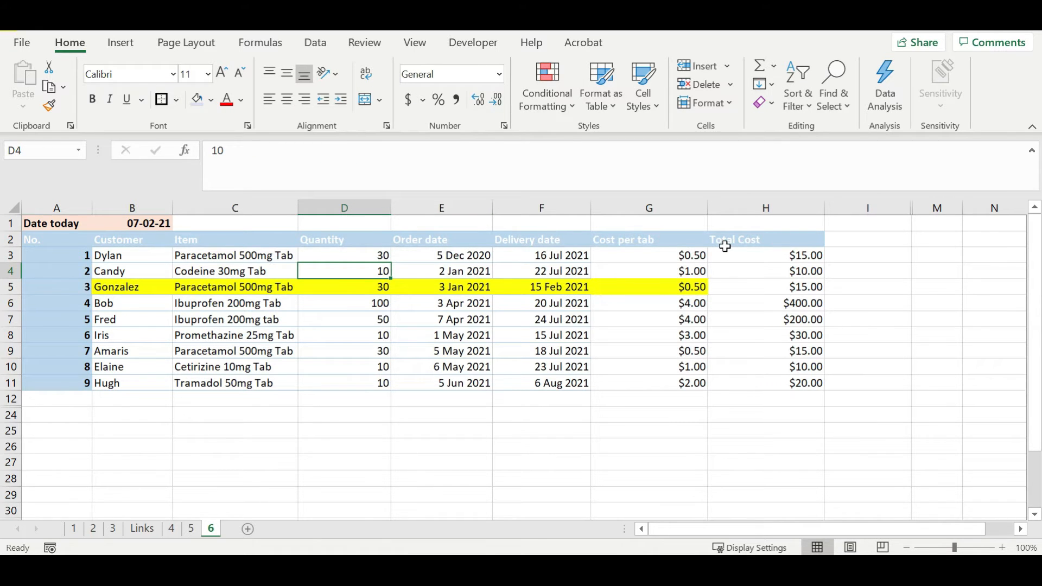
Give D3 the custom format General "tablets" and confirm its stored value is still 30.
left_click(387, 254)
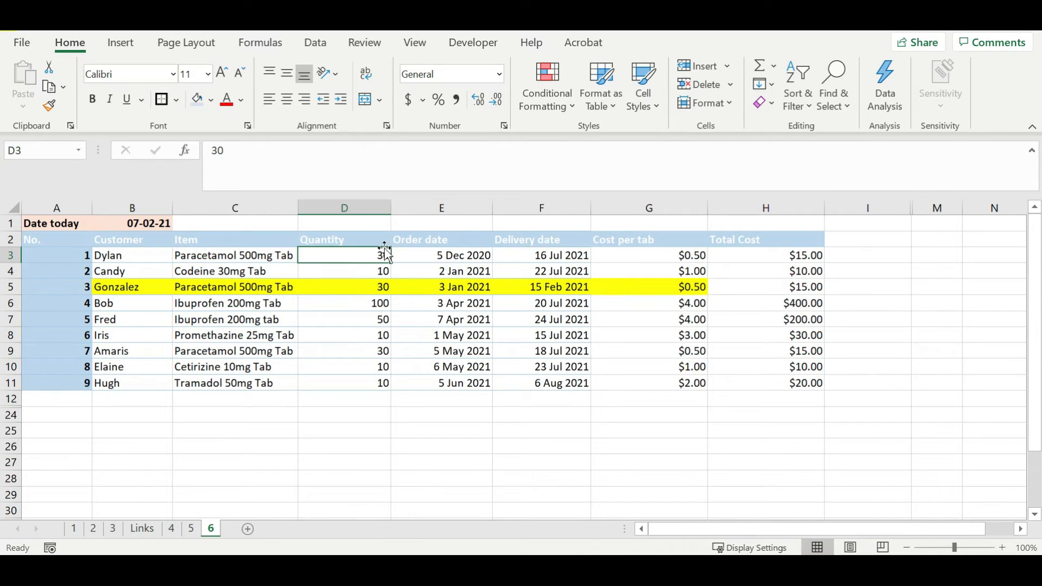
left_click(506, 126)
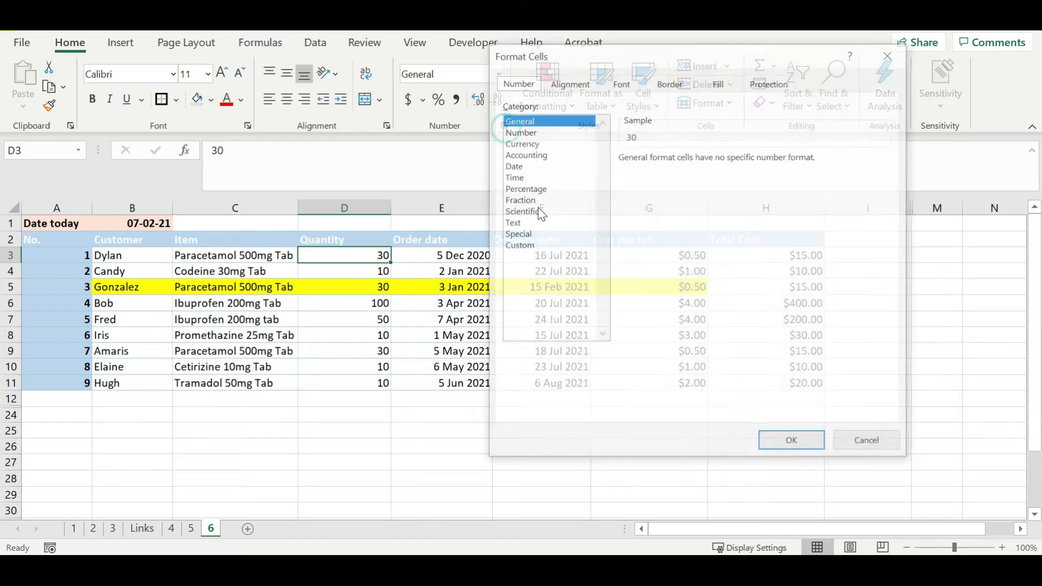
left_click(539, 246)
left_click(651, 171)
key("BackSpace")
type("\"tables\"")
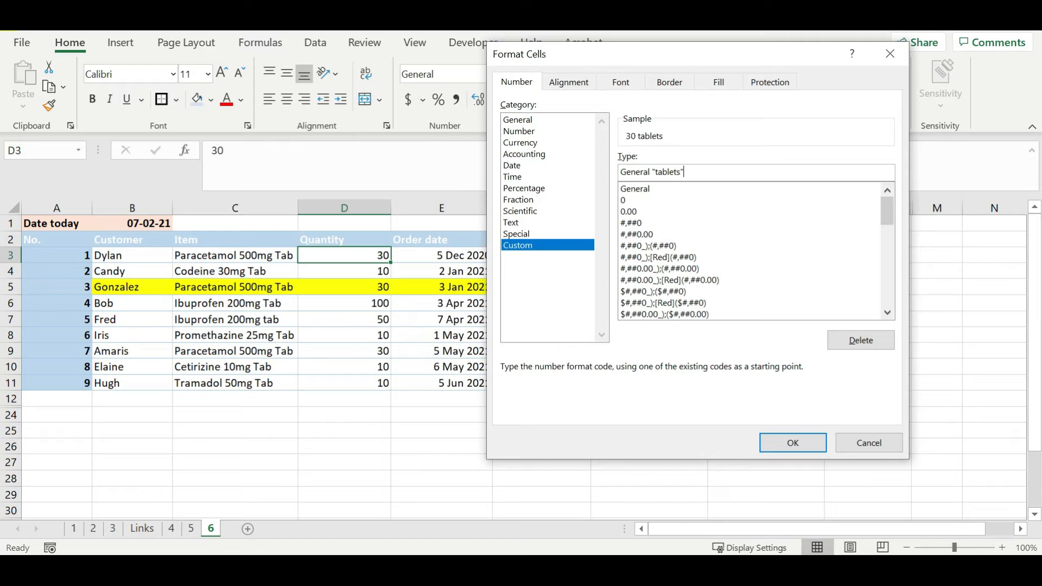
key("Return")
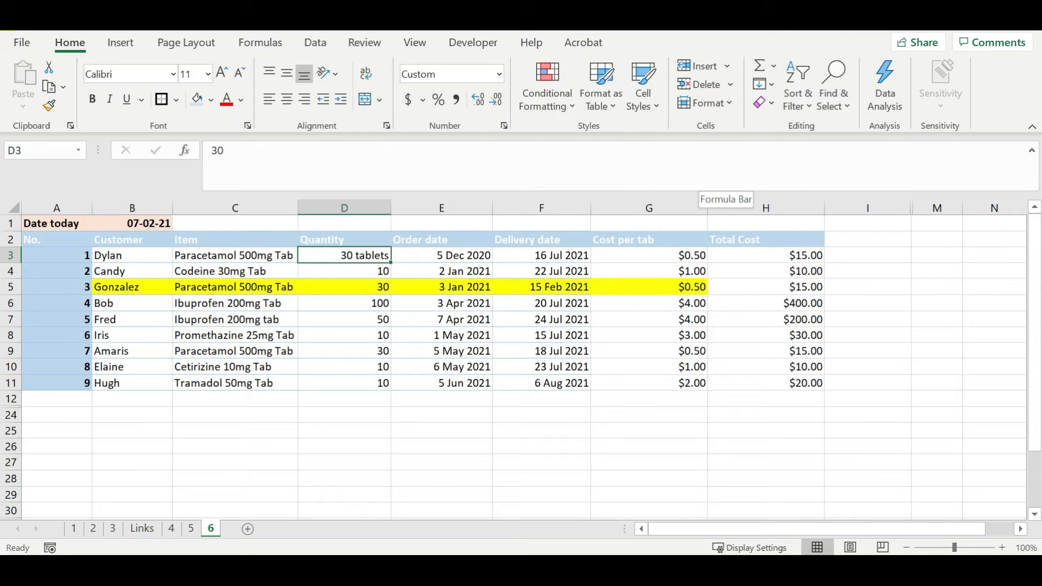
left_click(230, 152)
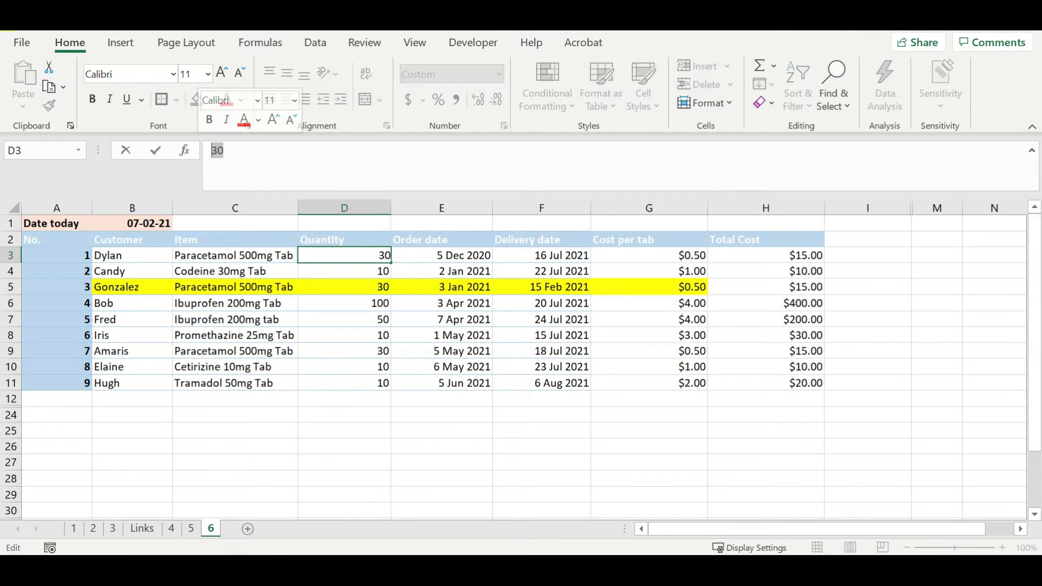
key("Escape")
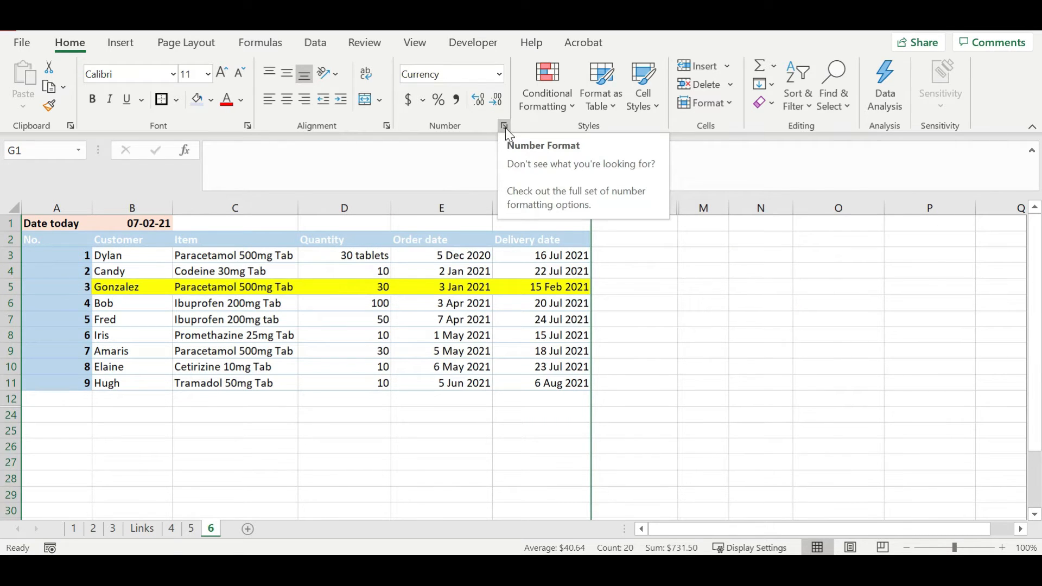
left_click(706, 105)
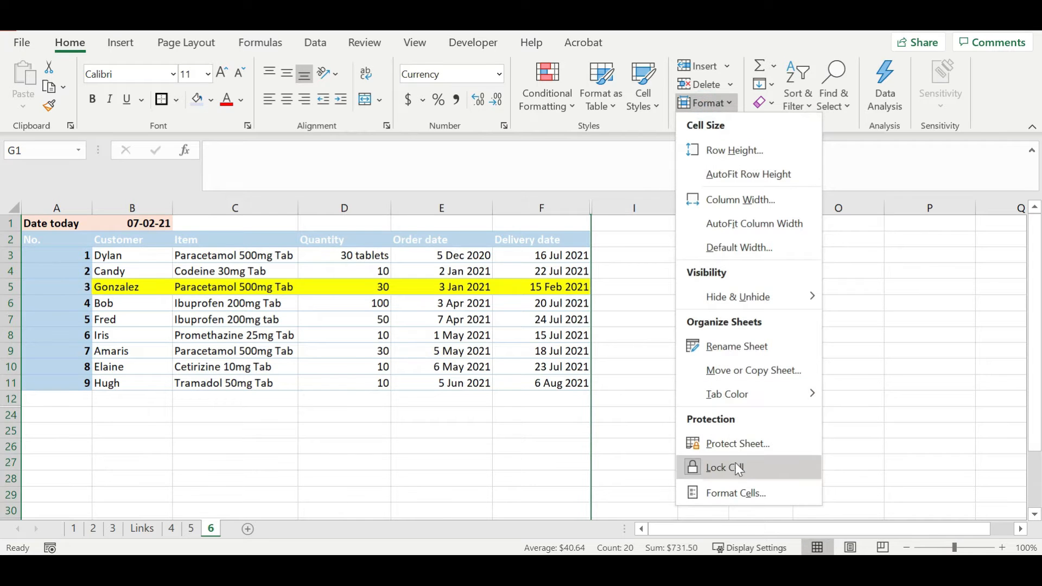
left_click(741, 491)
left_click(548, 245)
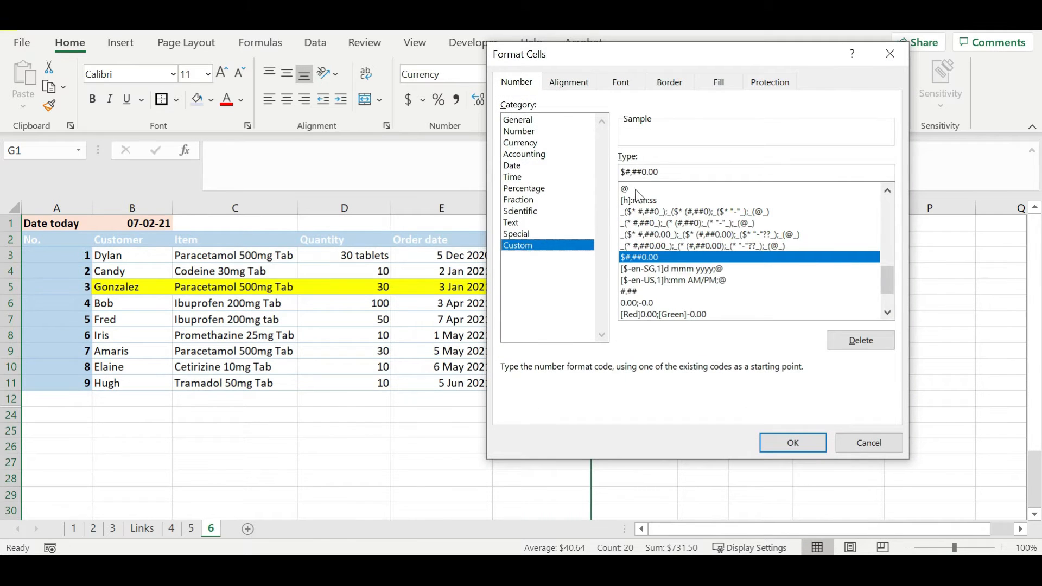
left_click_drag(889, 280, 887, 206)
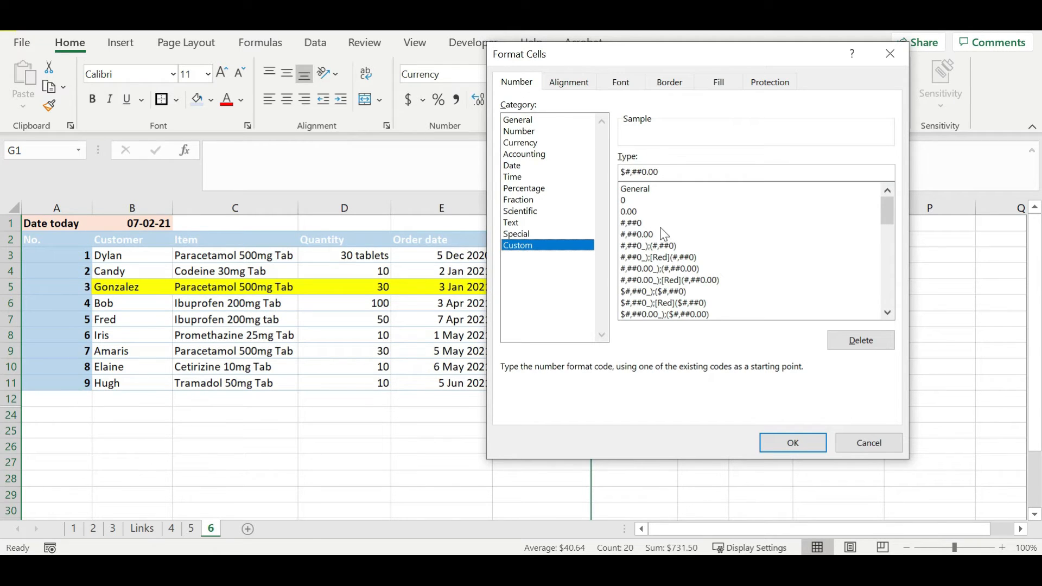
left_click_drag(892, 209, 890, 213)
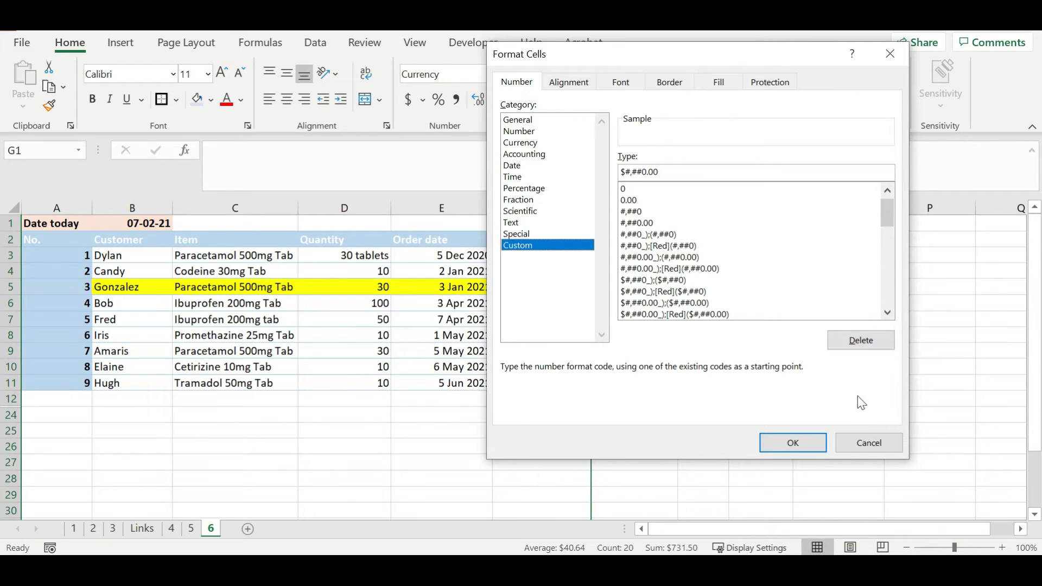
left_click(817, 443)
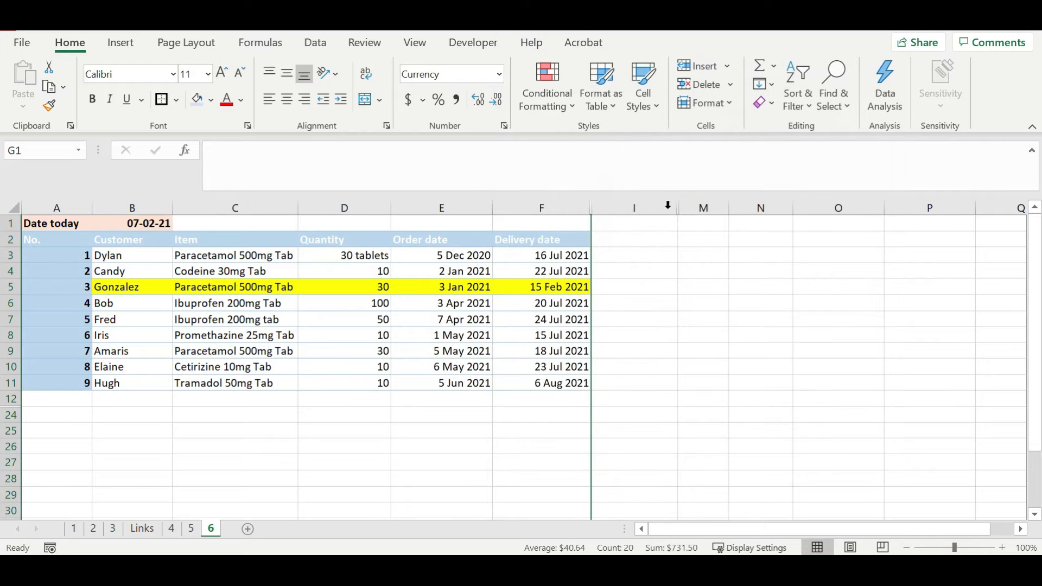
Unhide columns J to L to show the format code examples, starting with 0.00 in K3.
left_click_drag(663, 209, 696, 208)
right_click(696, 208)
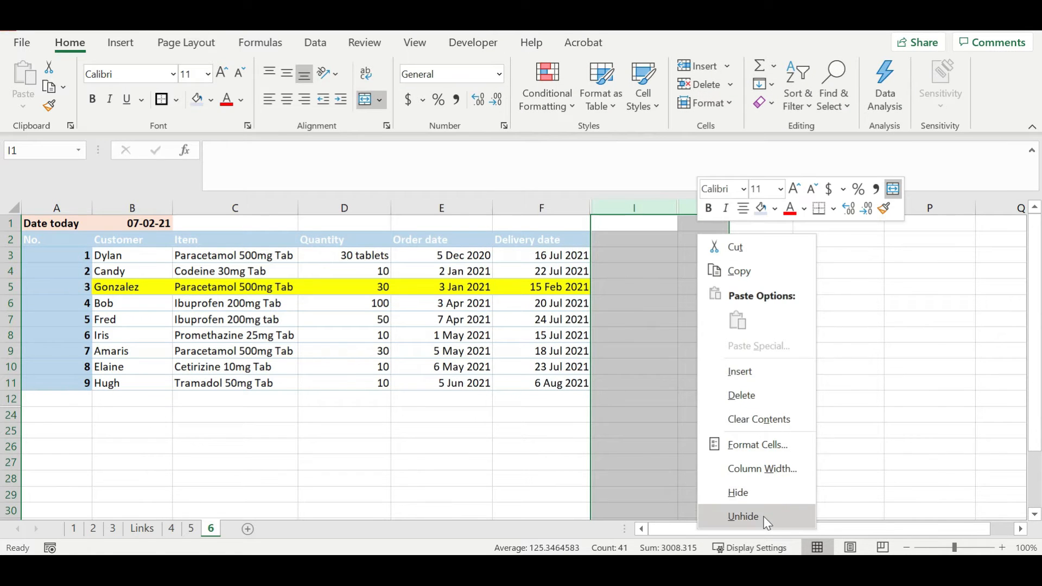
left_click(748, 514)
left_click(802, 256)
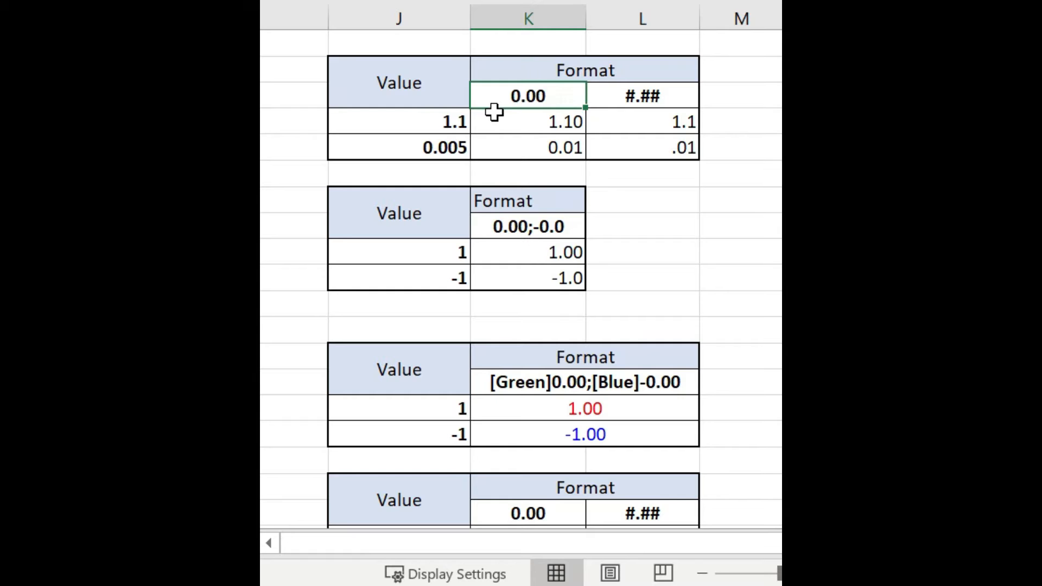
left_click(524, 126)
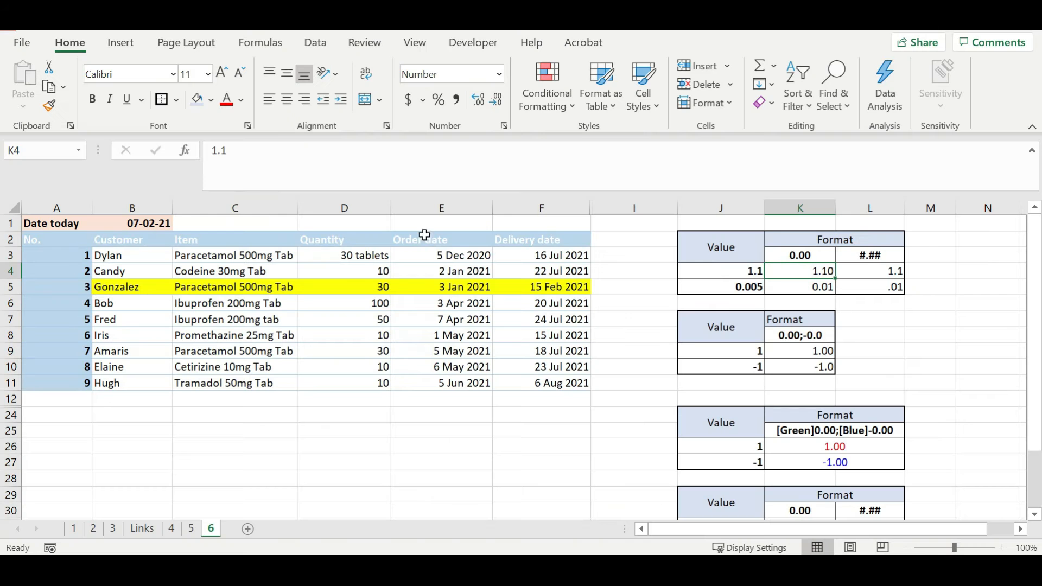
left_click(233, 161)
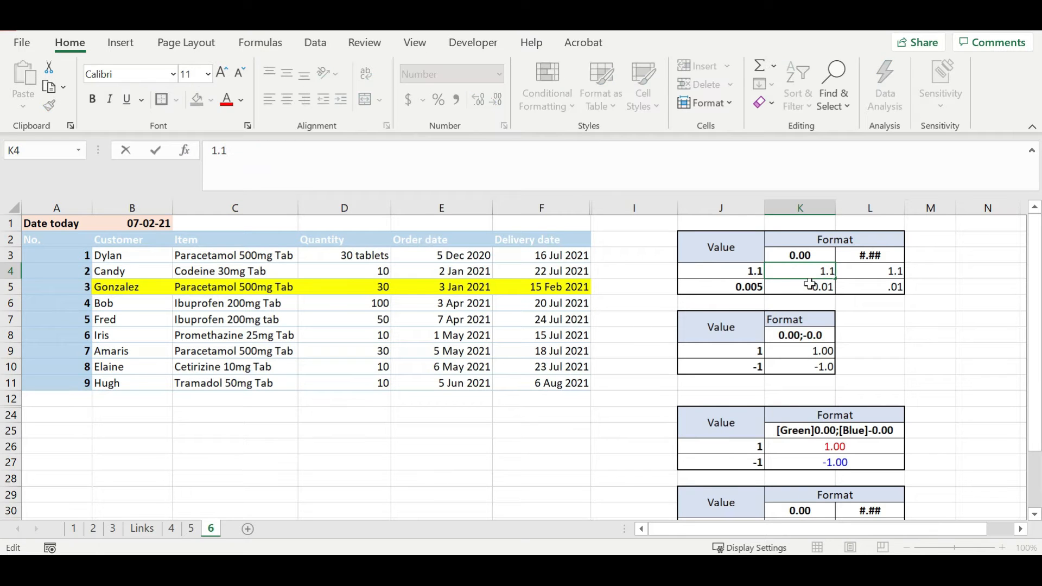
left_click(826, 270)
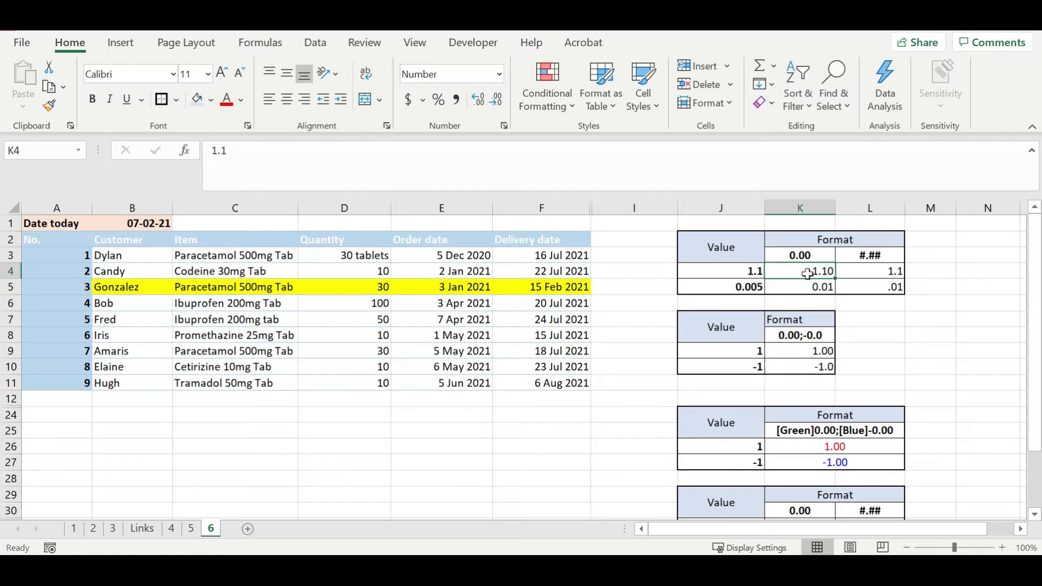
left_click(504, 127)
left_click(548, 245)
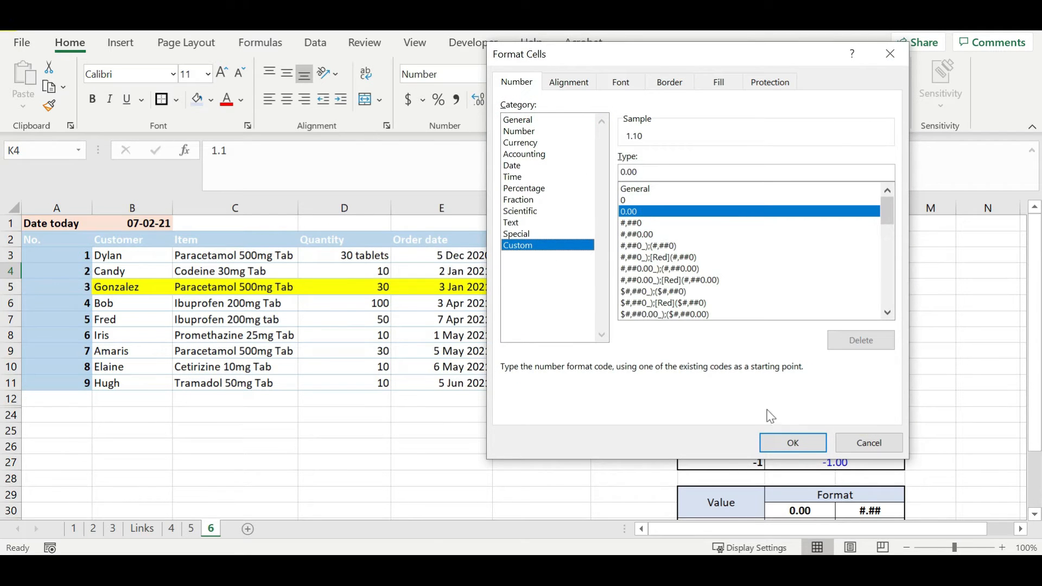
left_click(790, 441)
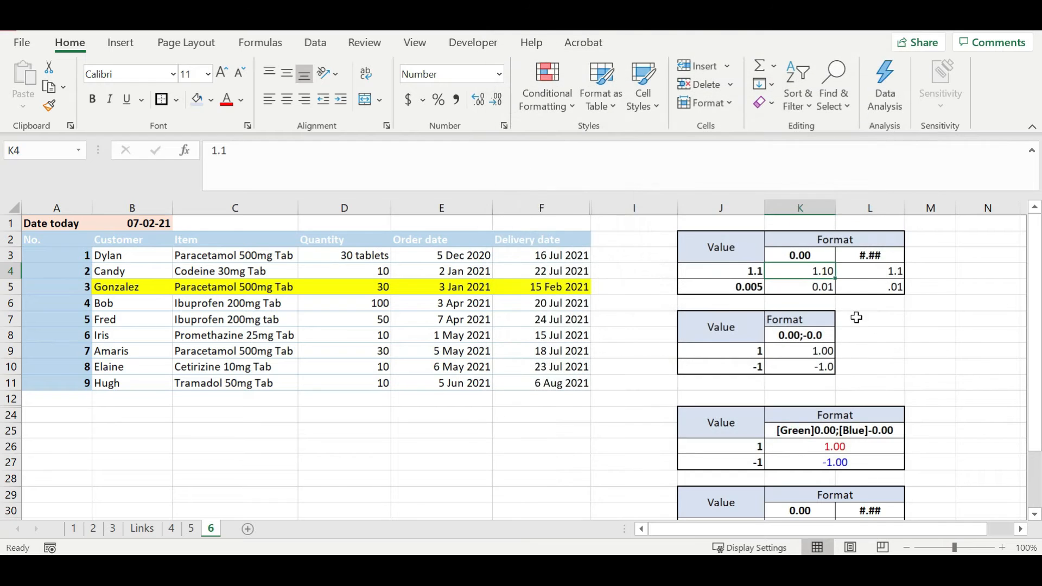
left_click(879, 272)
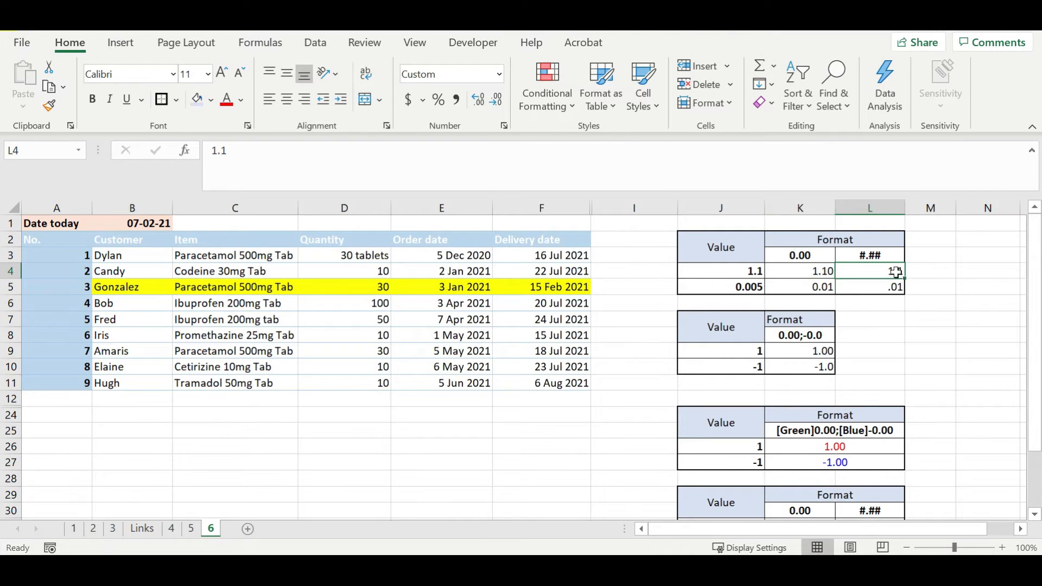
left_click(247, 174)
key("Escape")
left_click(802, 289)
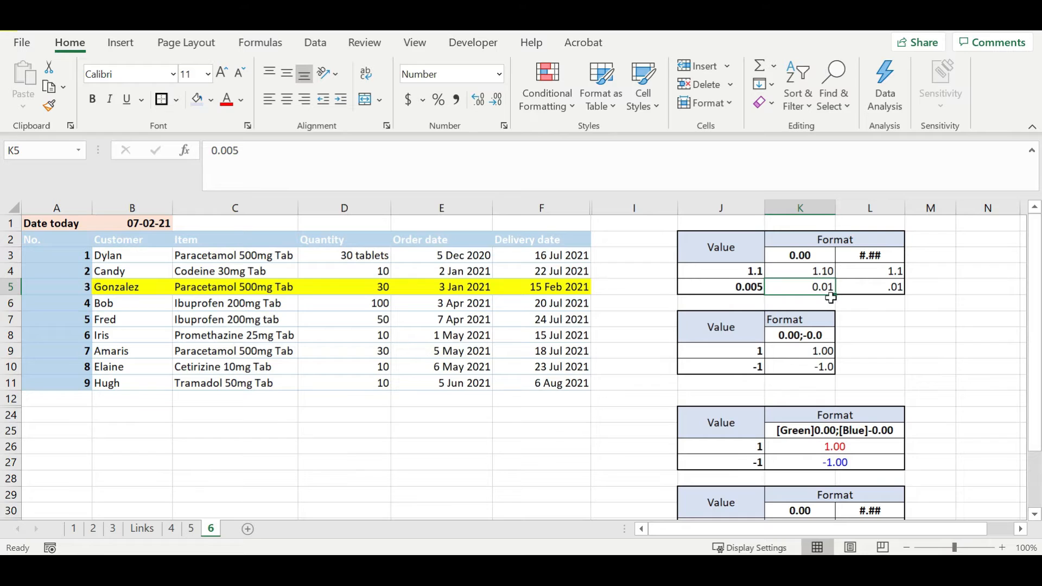
left_click(884, 289)
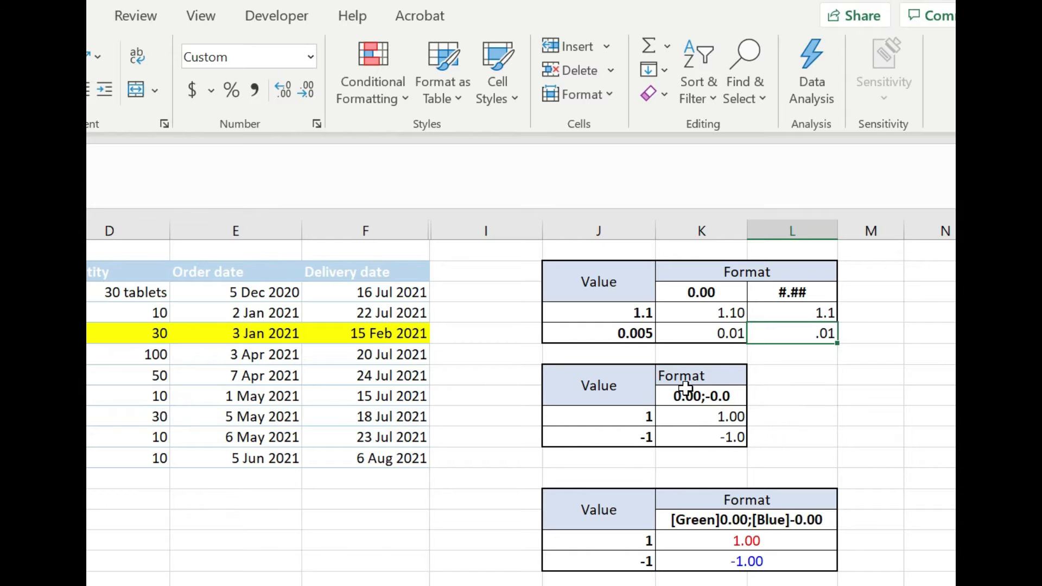
left_click(317, 123)
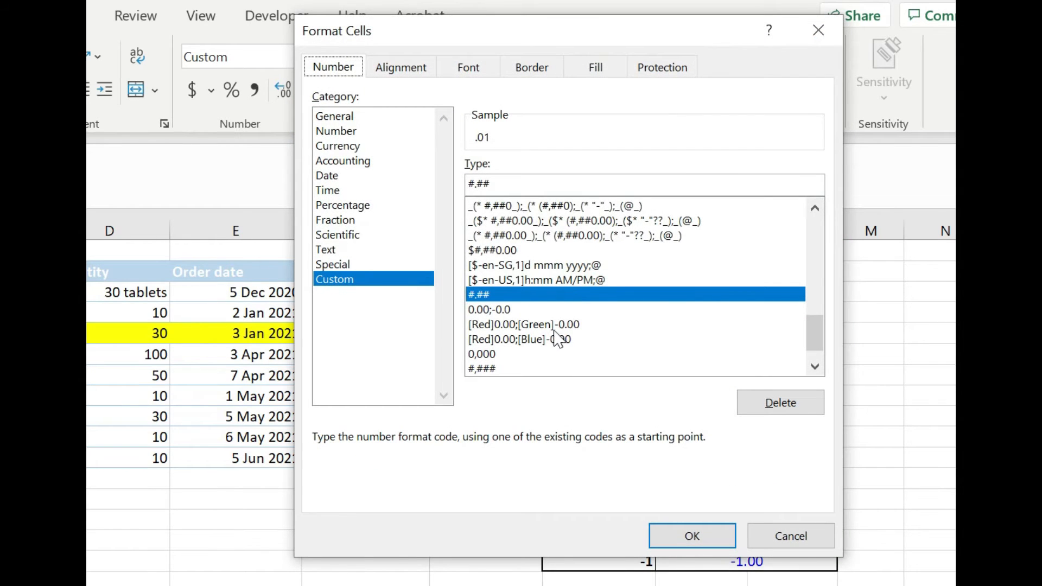
left_click(531, 325)
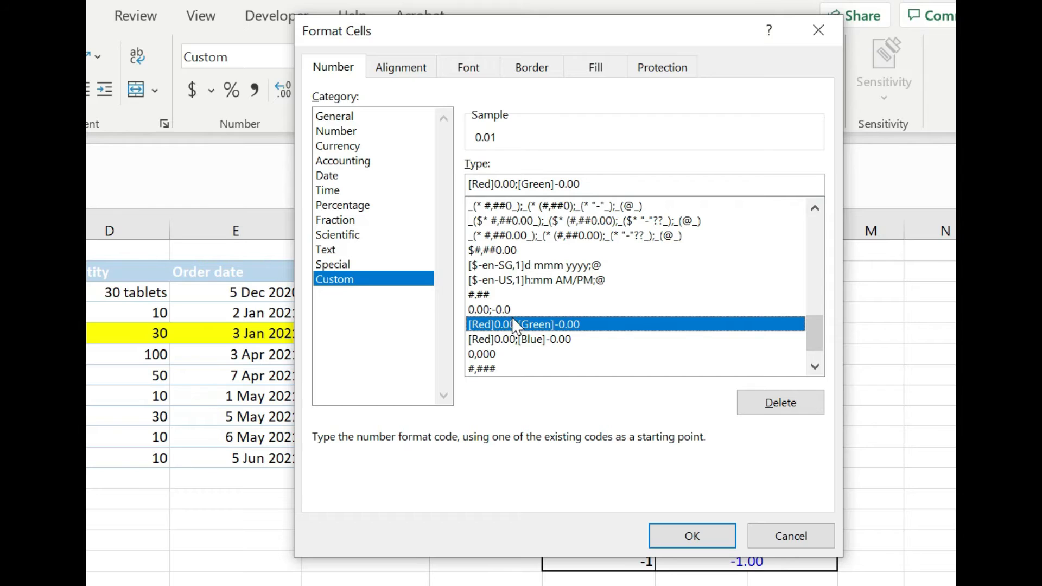
left_click(765, 538)
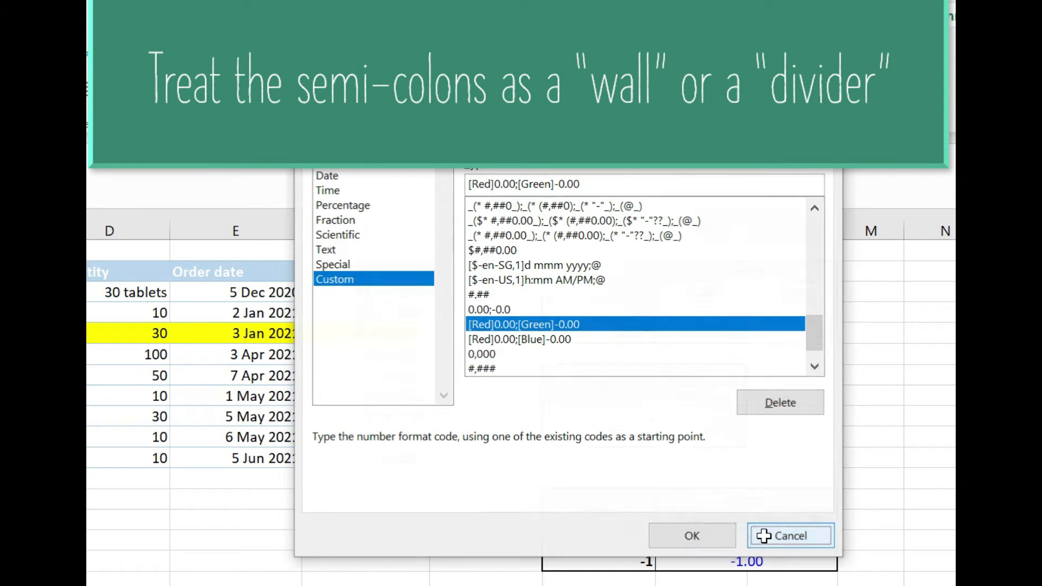
left_click(764, 537)
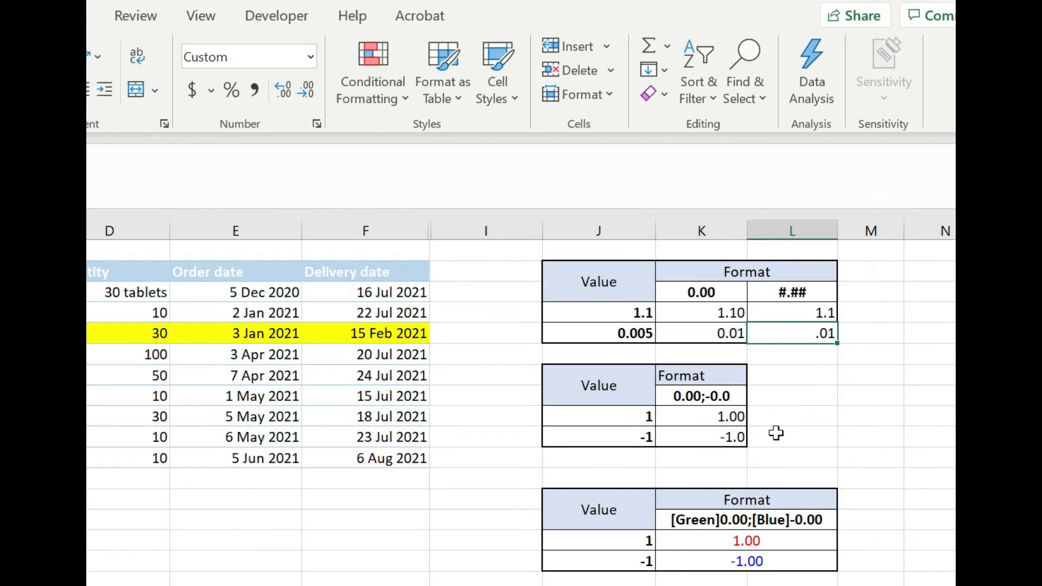
Examine the 0.00;-0.0 example, where 1 shows as 1.00 and the negative as -1.0.
left_click(693, 402)
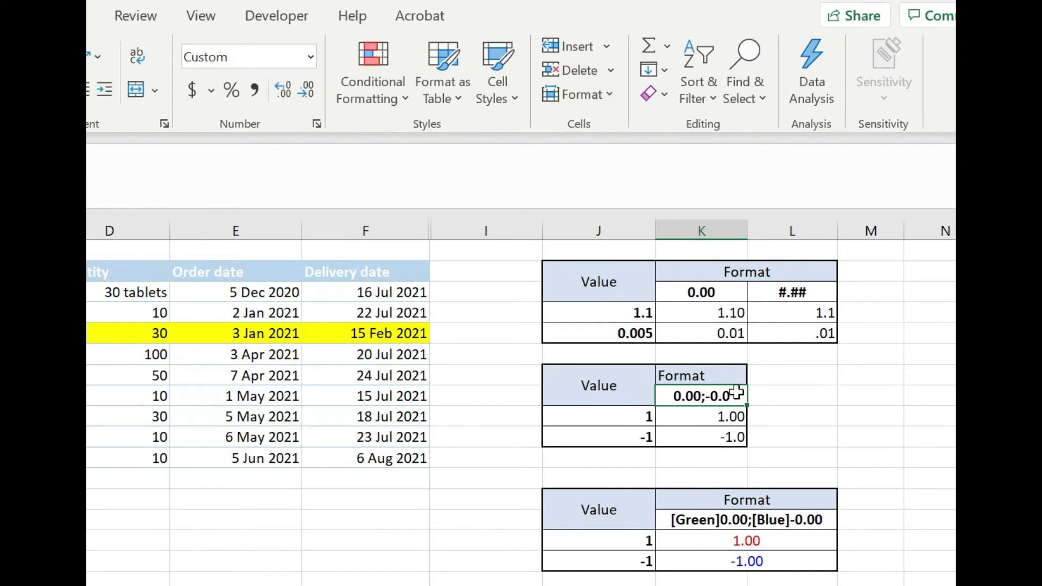
left_click(636, 423)
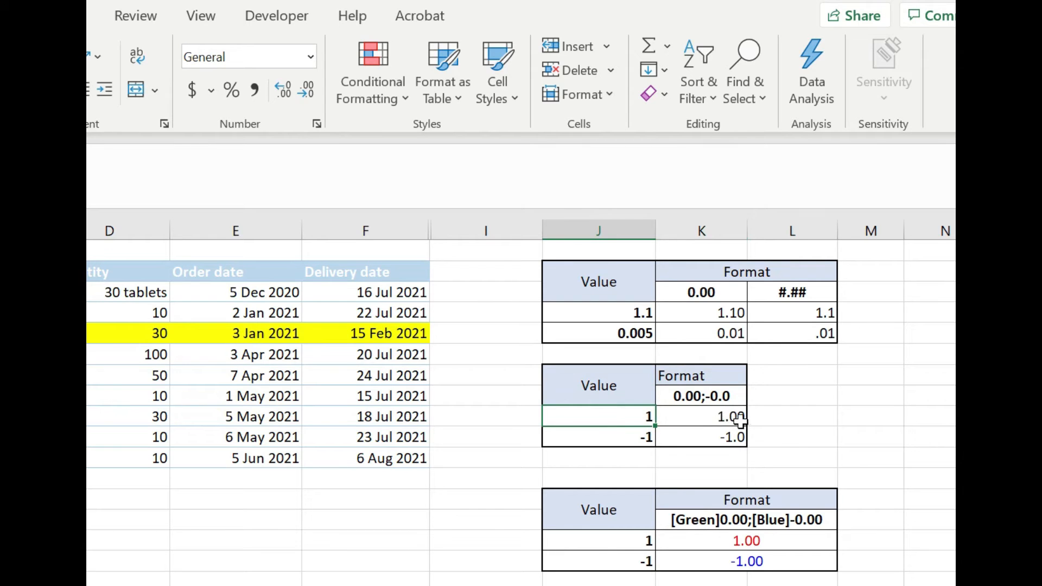
left_click(718, 417)
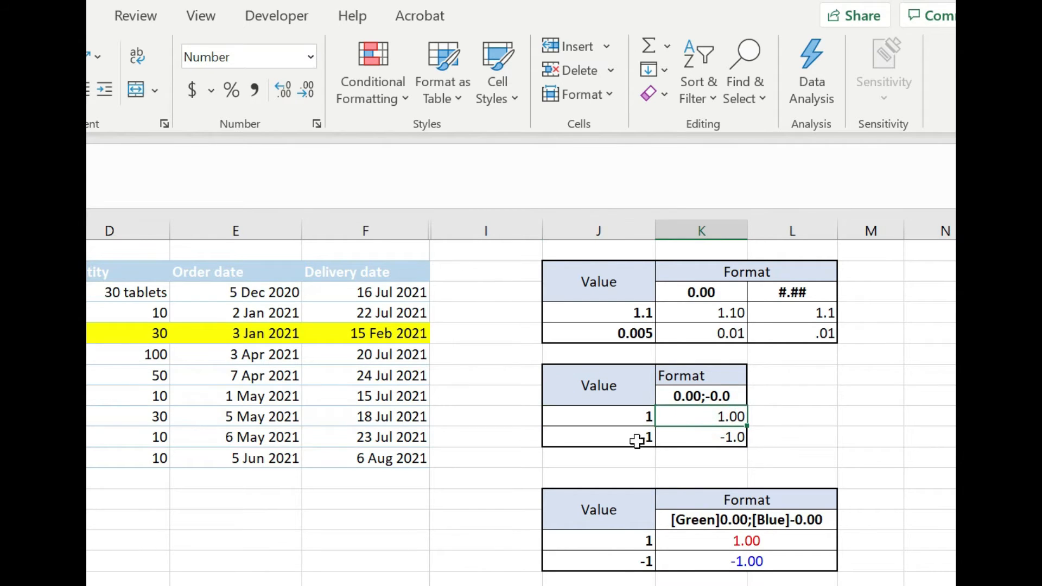
left_click(736, 448)
left_click(729, 434)
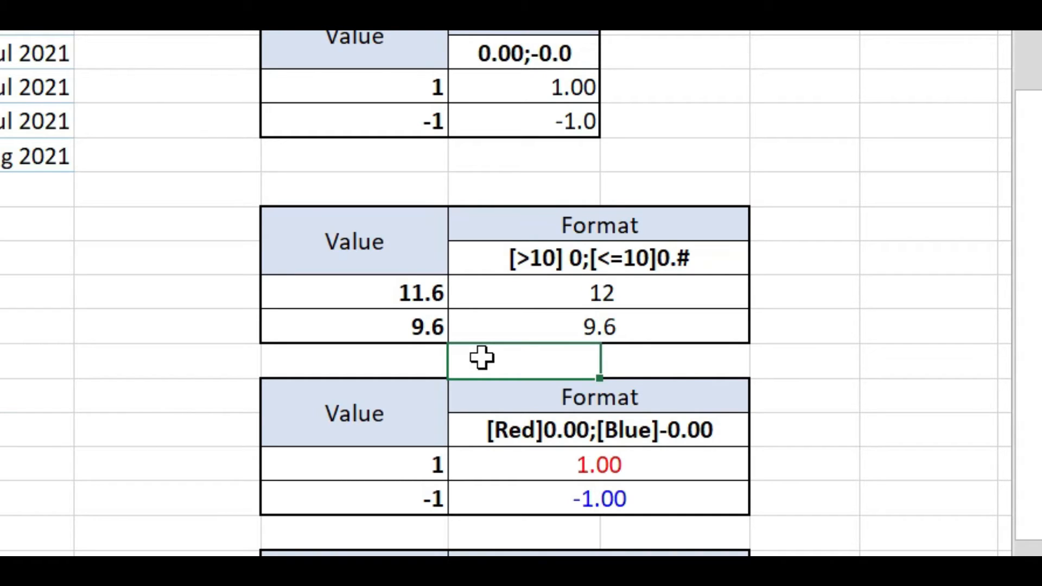
left_click(531, 255)
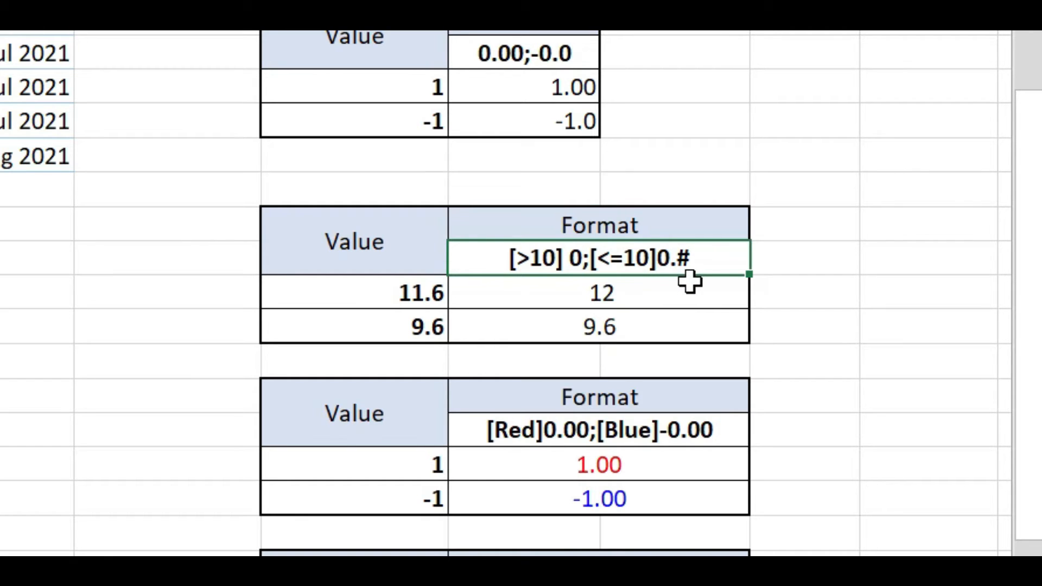
left_click(419, 302)
left_click(547, 305)
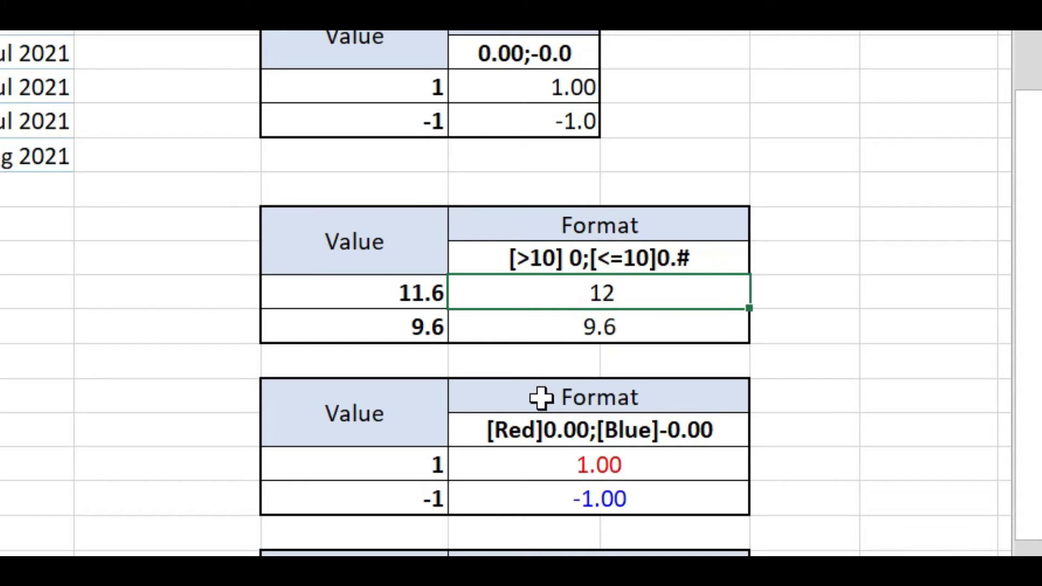
left_click(617, 326)
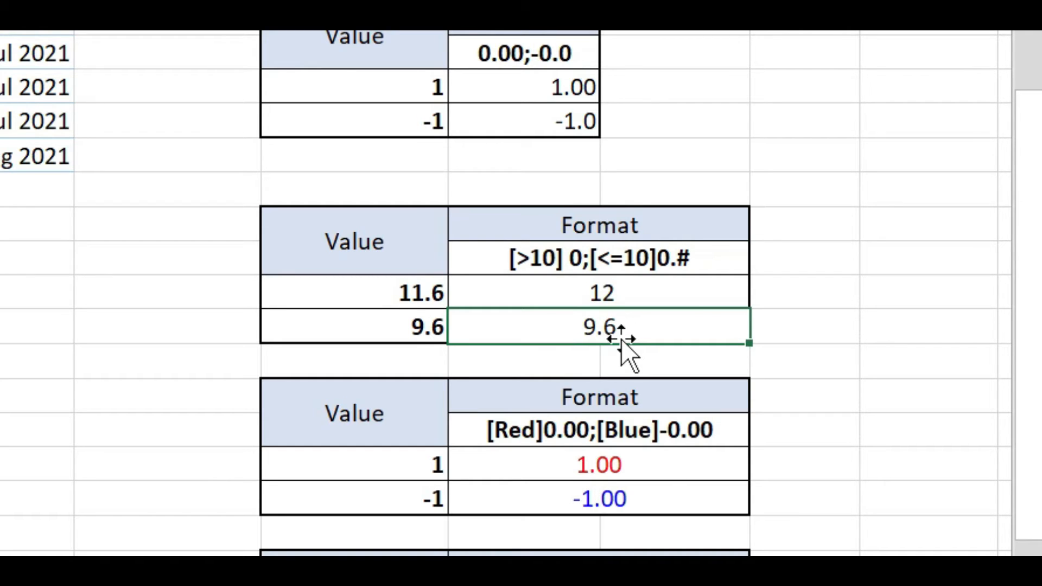
left_click(612, 432)
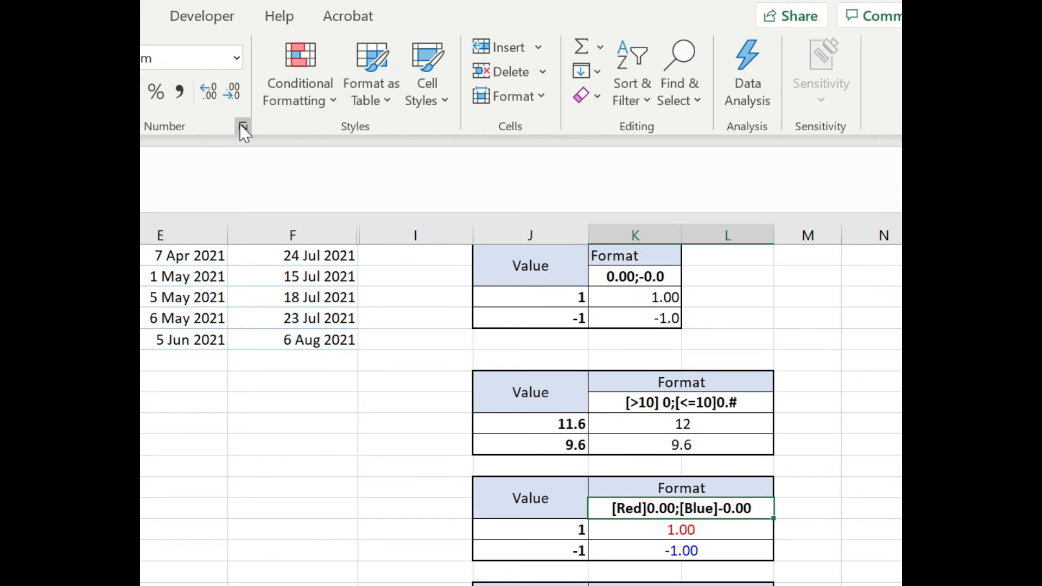
left_click_drag(695, 527, 689, 551)
left_click(243, 126)
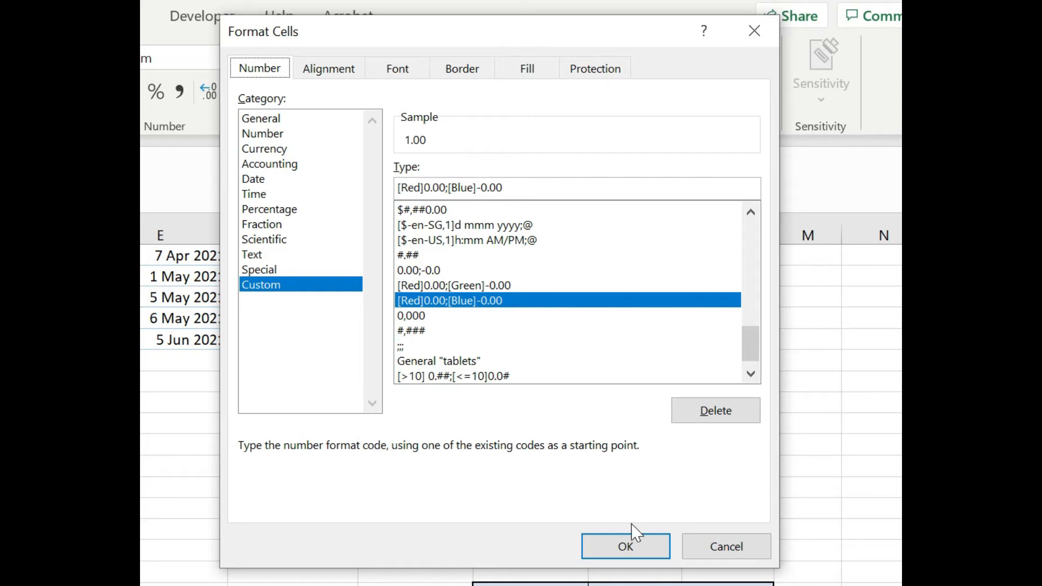
left_click(637, 539)
scroll(674, 530, "down", 2)
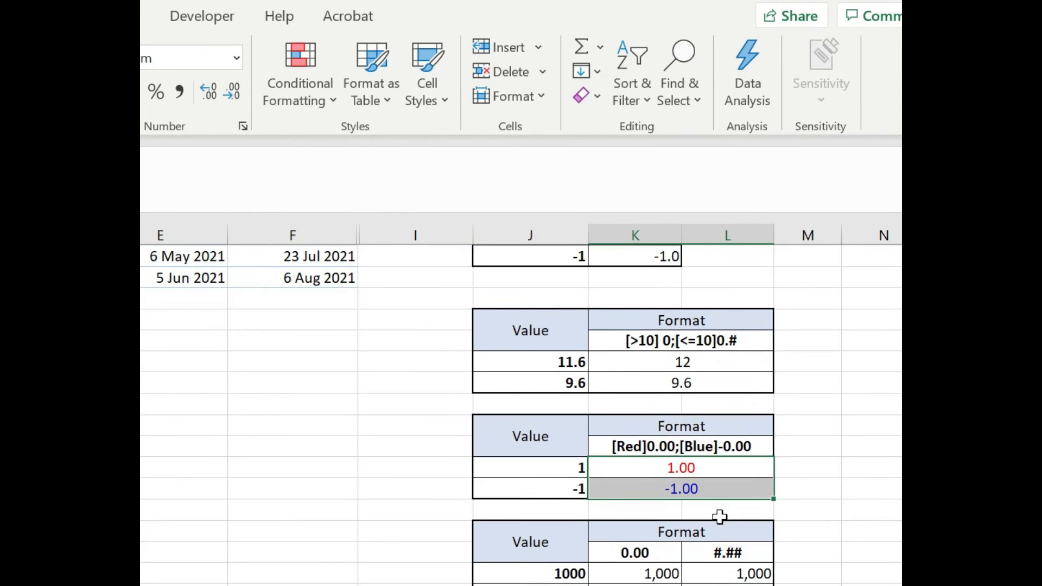
scroll(693, 486, "down", 1)
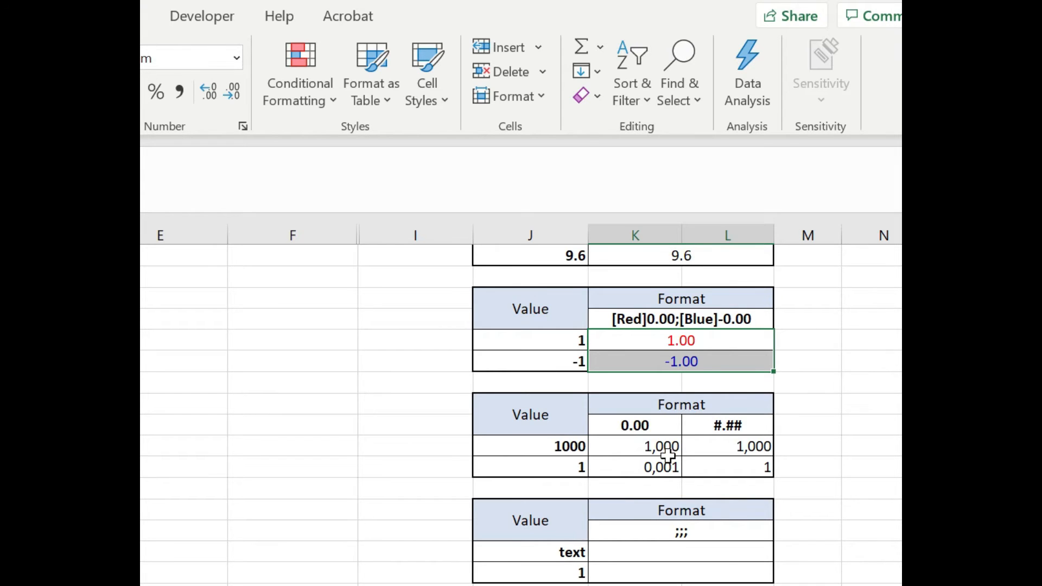
left_click_drag(728, 467, 579, 443)
left_click(724, 463)
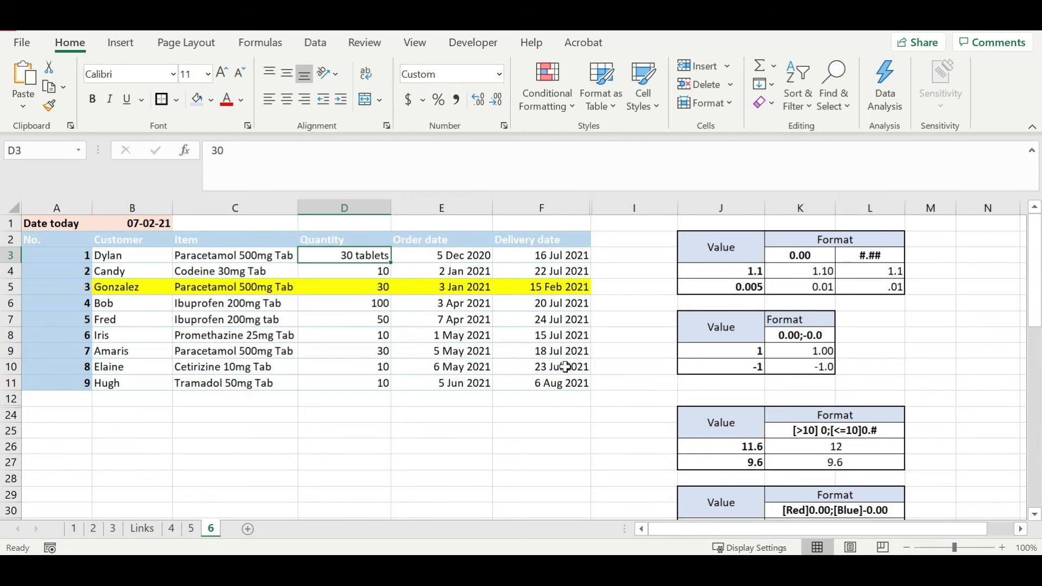
Apply the custom format 0 "tablets" to Quantity cells D3:D11.
left_click(370, 259)
left_click_drag(370, 259, 384, 380)
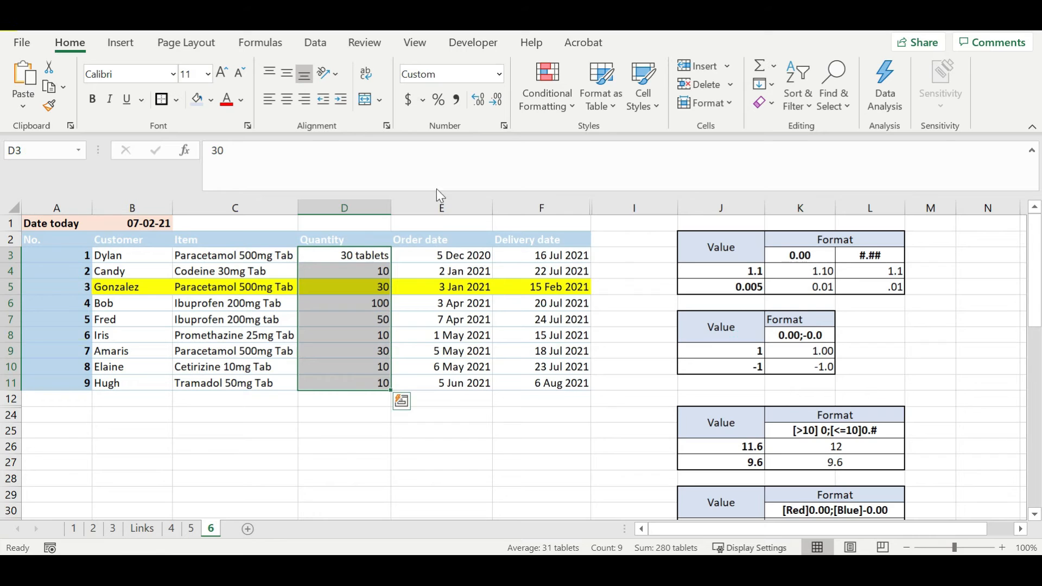
left_click(504, 126)
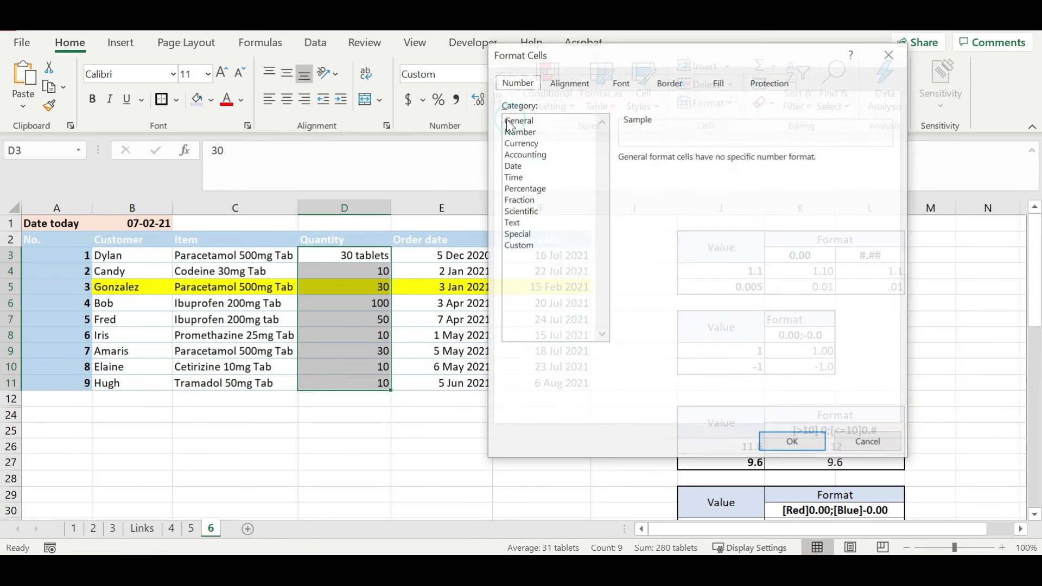
left_click(547, 247)
double_click(663, 167)
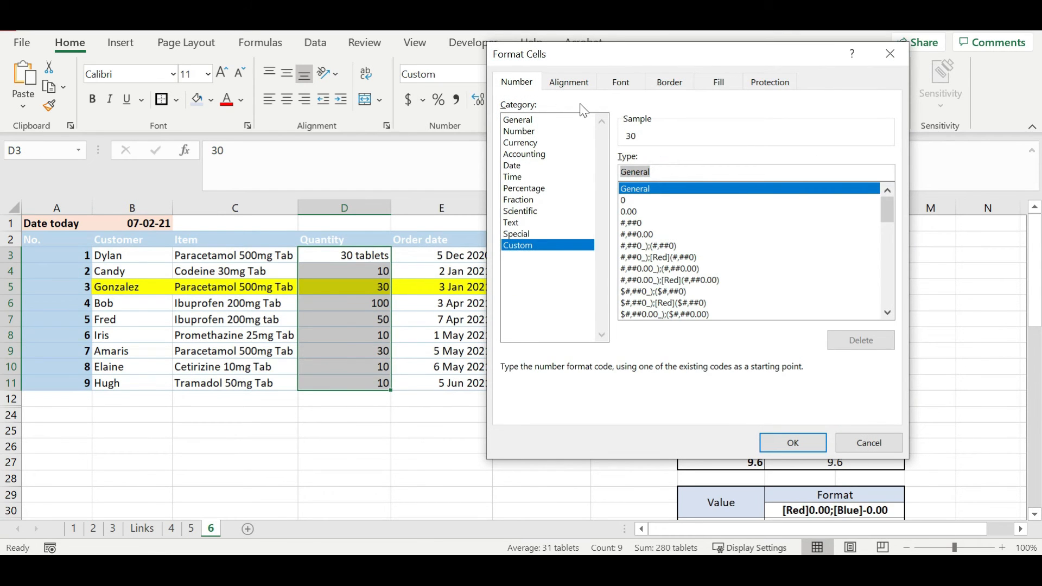
type("0")
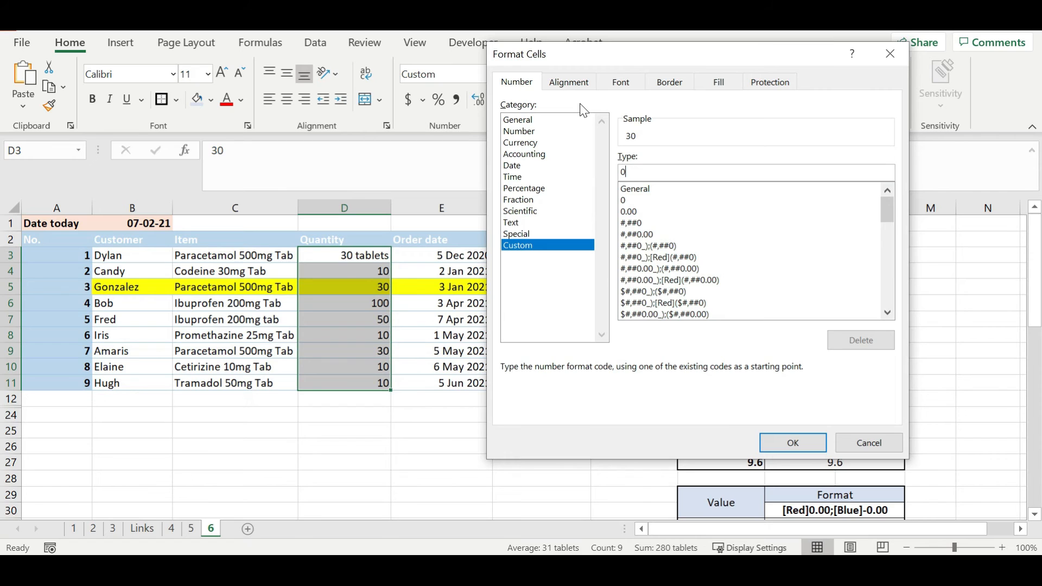
type(" \"tablets\"")
left_click(802, 440)
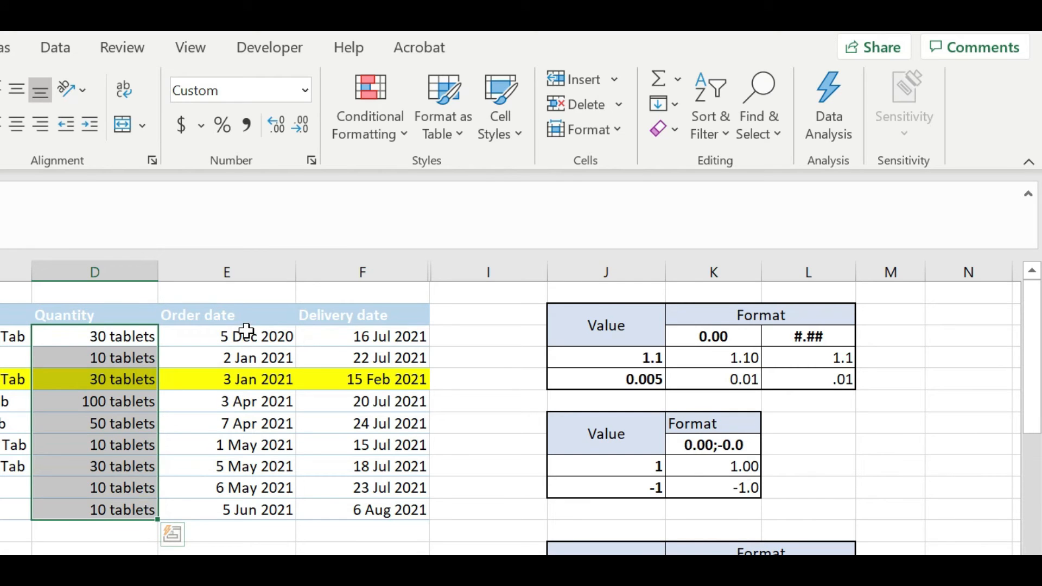
Prefix the custom date format of delivery dates F3:F11 with dddd for weekday names.
left_click(246, 333)
left_click(388, 510)
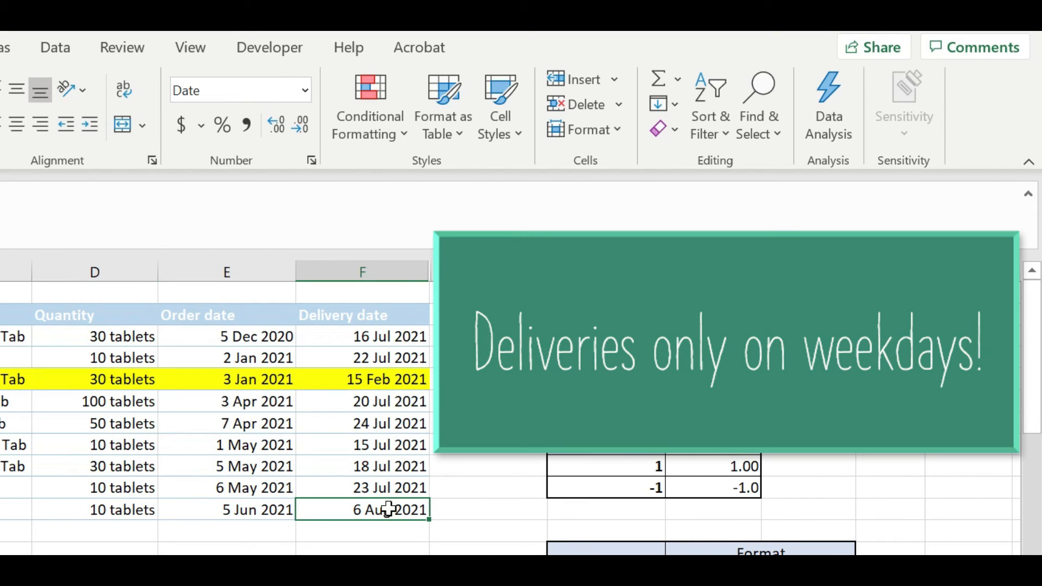
left_click_drag(389, 510, 415, 337)
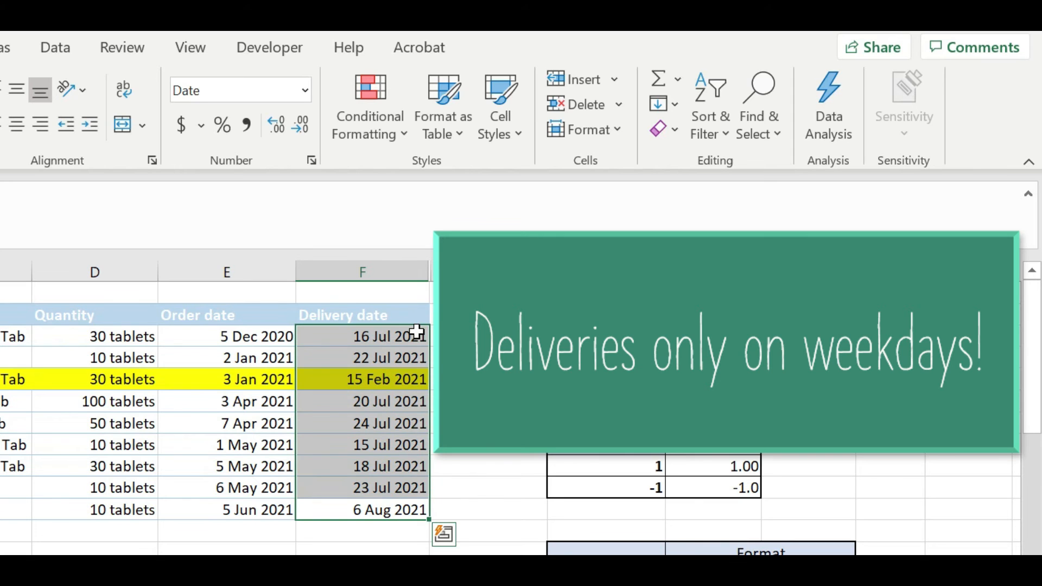
left_click(311, 160)
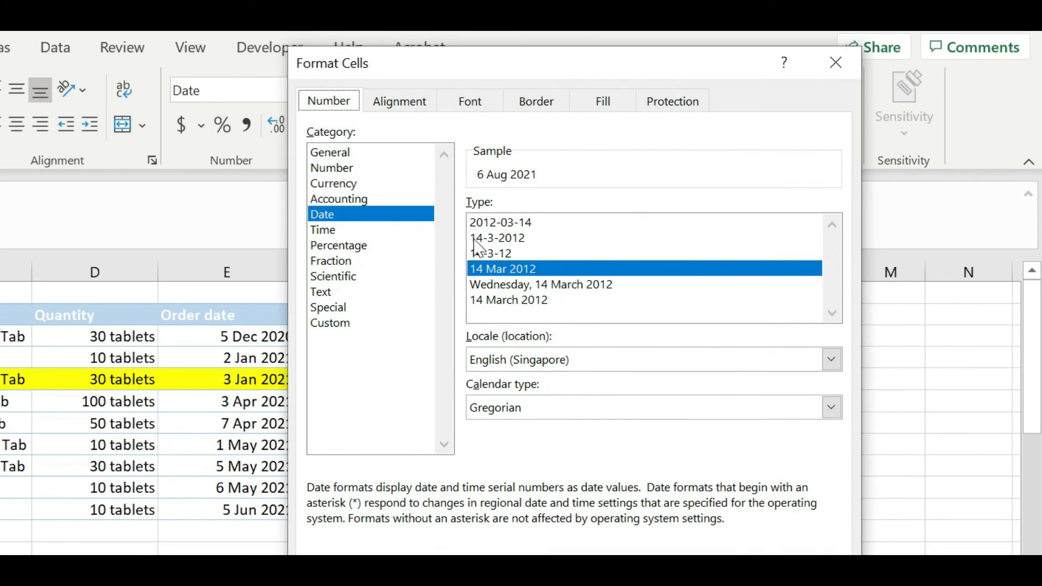
left_click(410, 322)
left_click(471, 223)
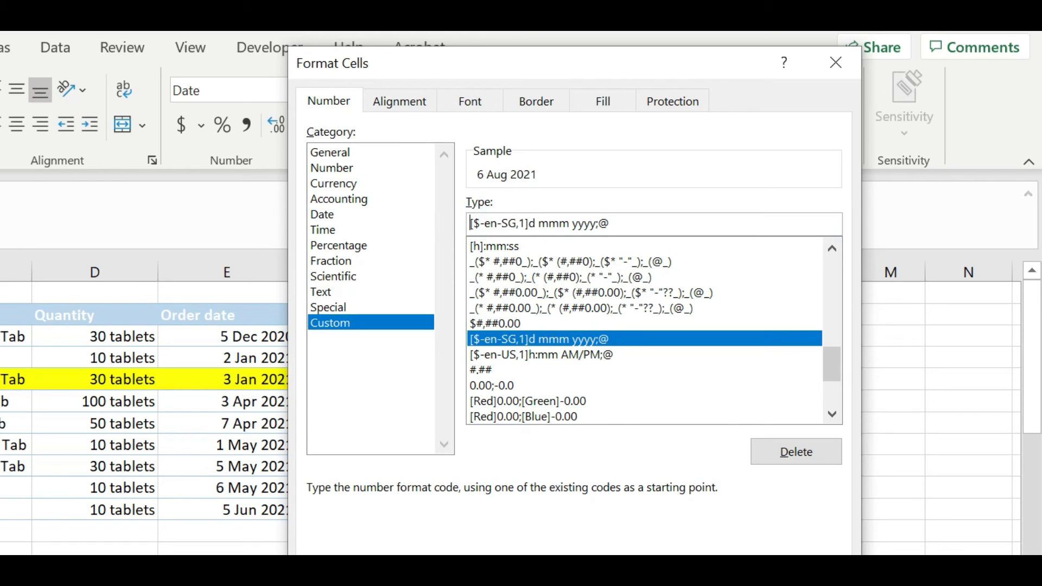
type("dddd")
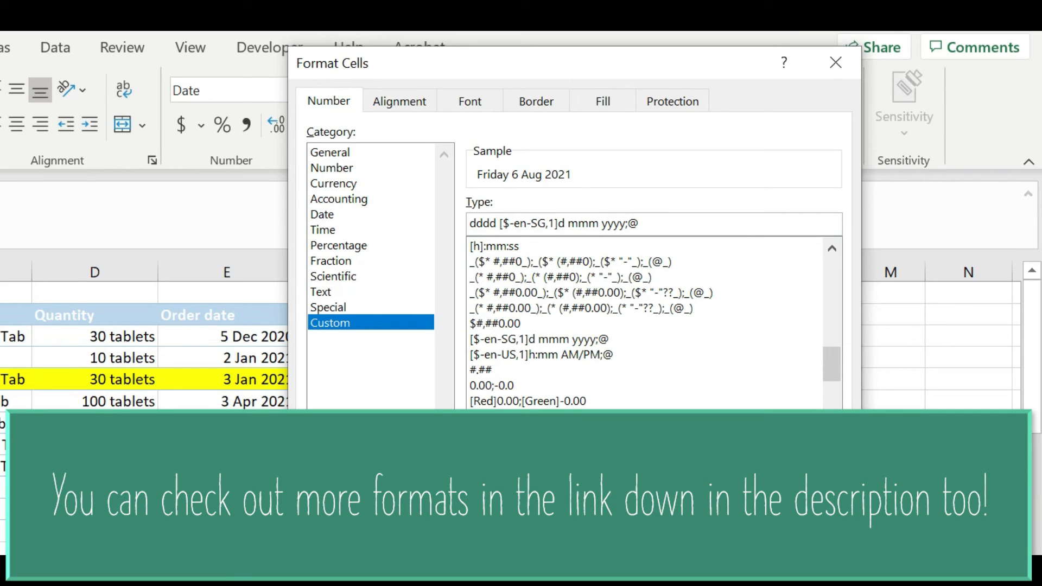
key("Return")
Widen column F and check the Saturday 24 Jul 2021 and Sunday 18 Jul 2021 deliveries.
left_click_drag(429, 274, 456, 273)
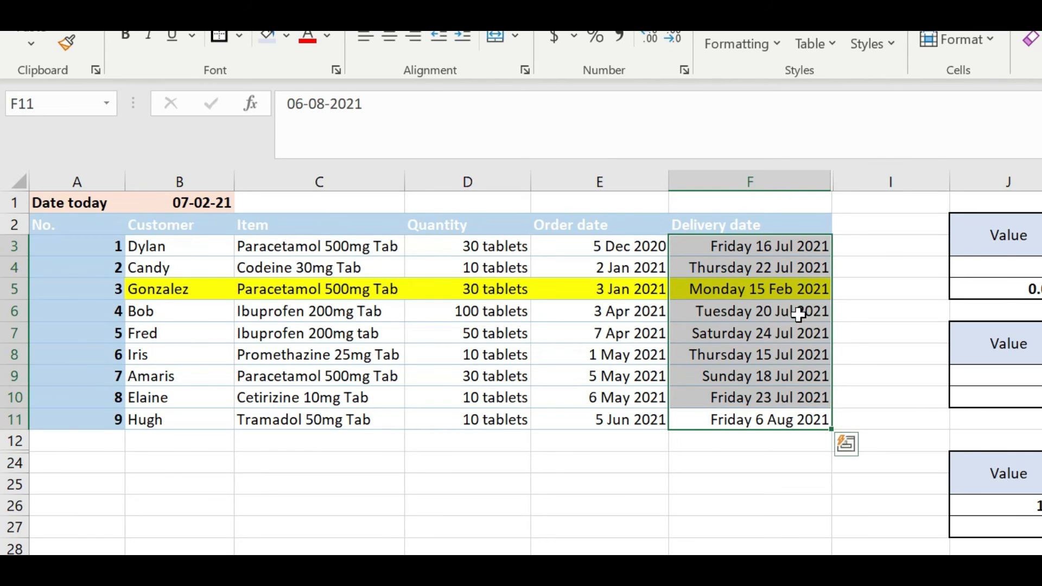
mouse_move(747, 336)
left_mouse_down()
mouse_move(174, 328)
mouse_move(742, 333)
left_mouse_up()
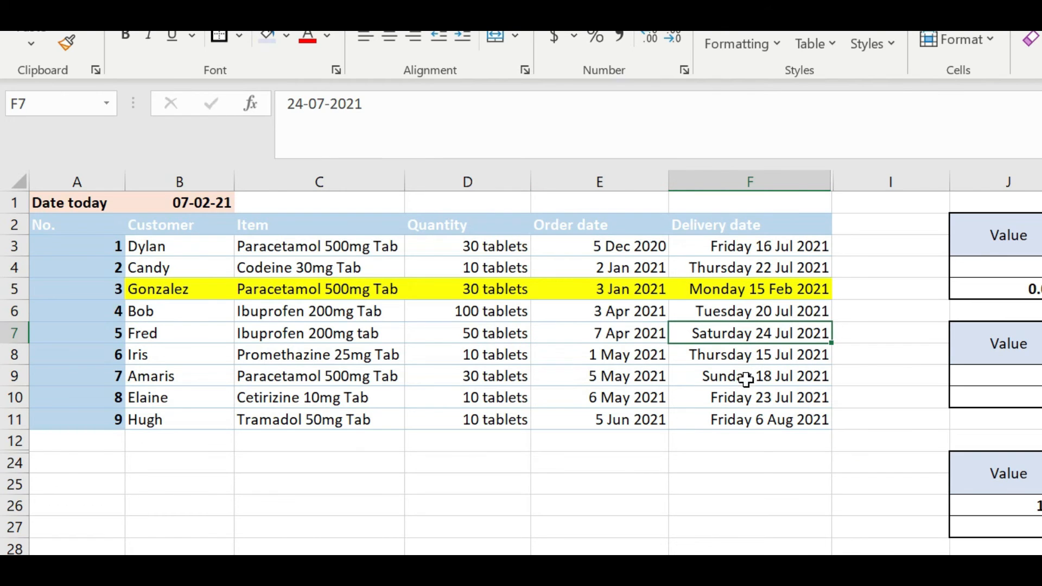
mouse_move(700, 375)
left_mouse_down()
mouse_move(230, 365)
mouse_move(706, 376)
left_mouse_up()
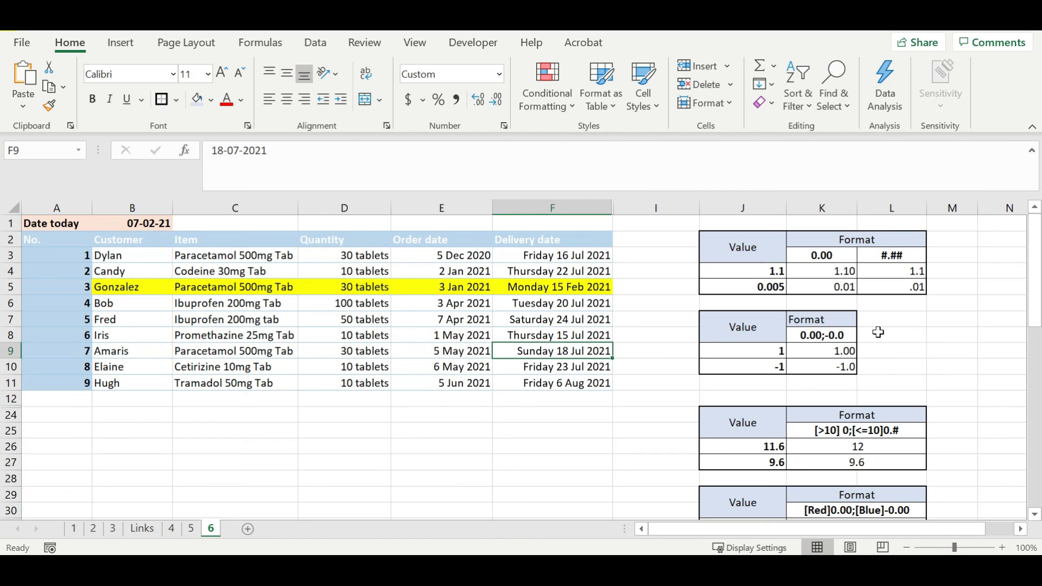
Scroll down to the ;;; example table and check its blank-looking value cells K40 and K41.
scroll(890, 340, "down", 2)
scroll(892, 341, "down", 2)
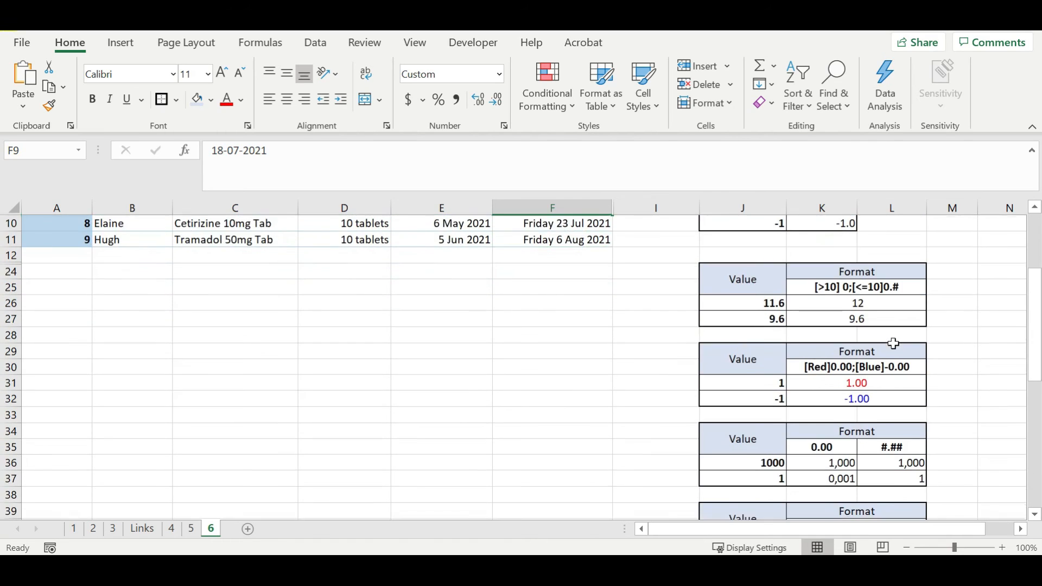
left_click(862, 478)
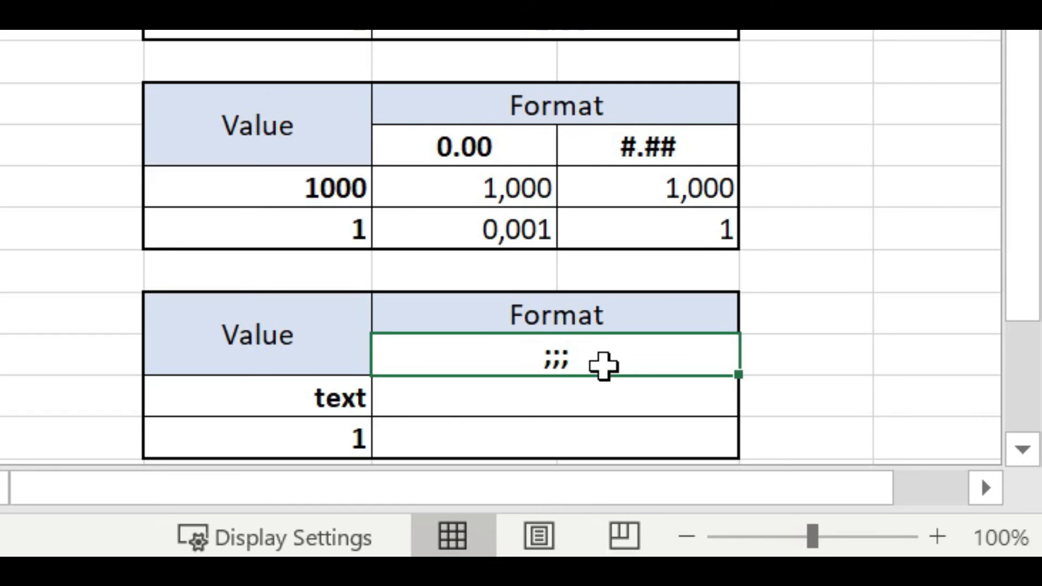
left_click(591, 384)
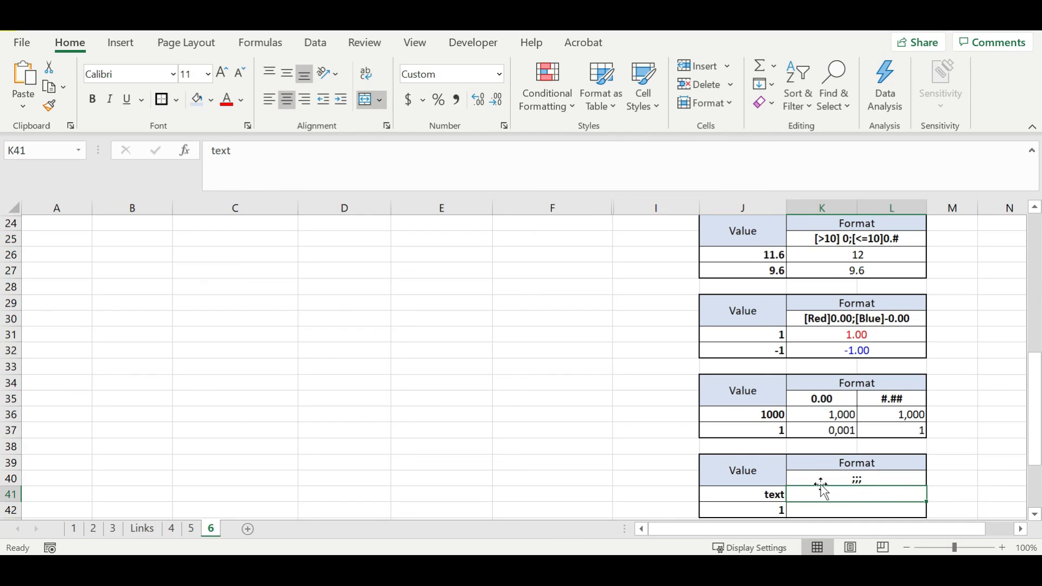
Switch the hidden example cells K41:K42 to the General number format.
left_click(861, 507)
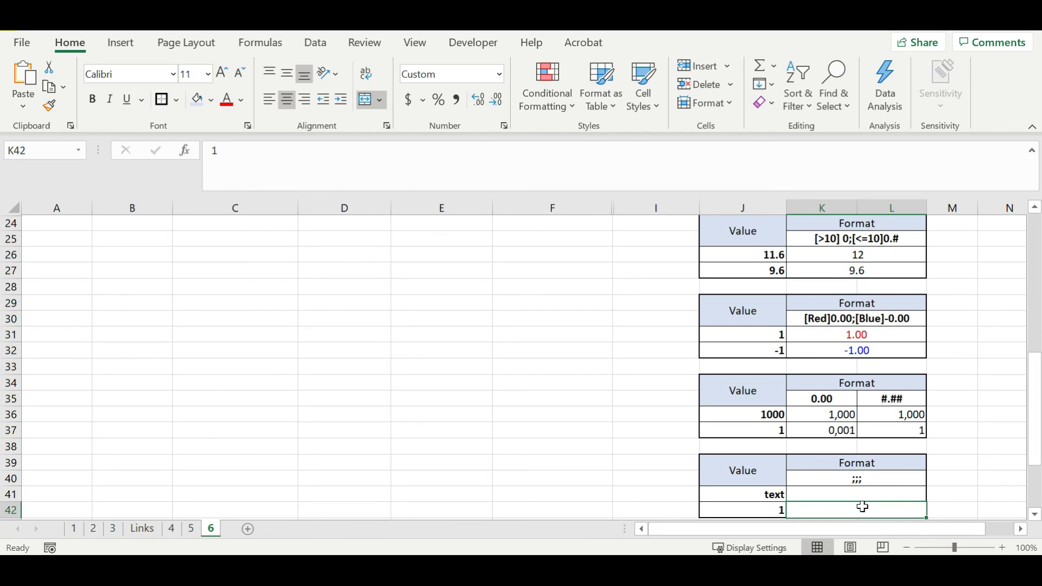
left_click_drag(867, 493, 872, 512)
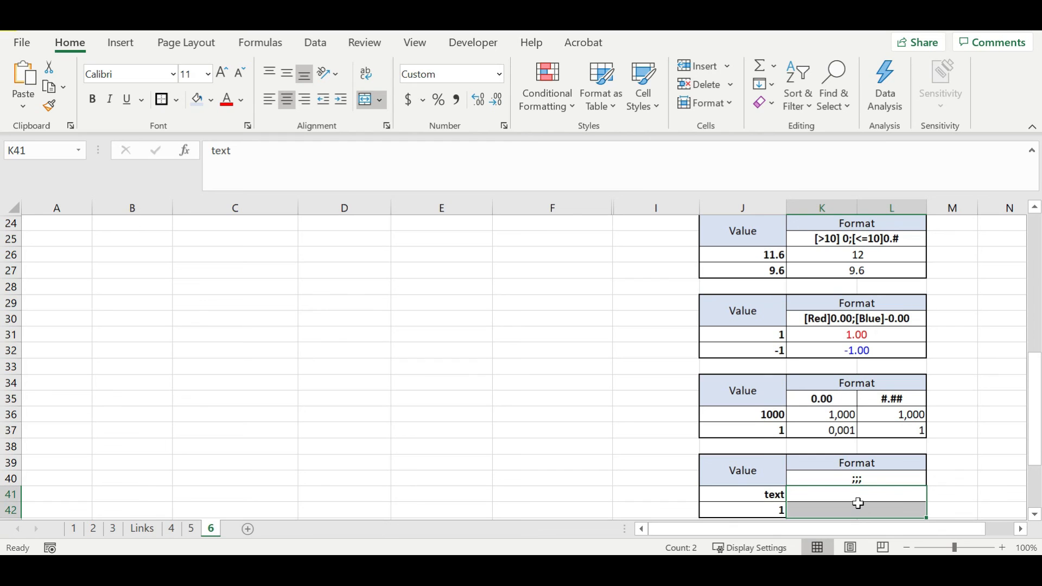
left_click(506, 127)
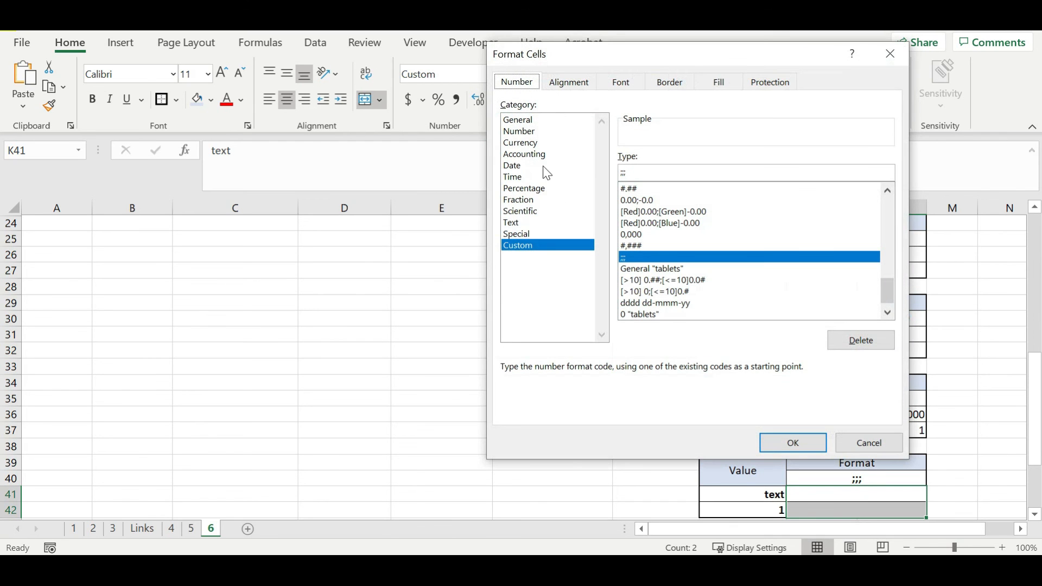
left_click(551, 119)
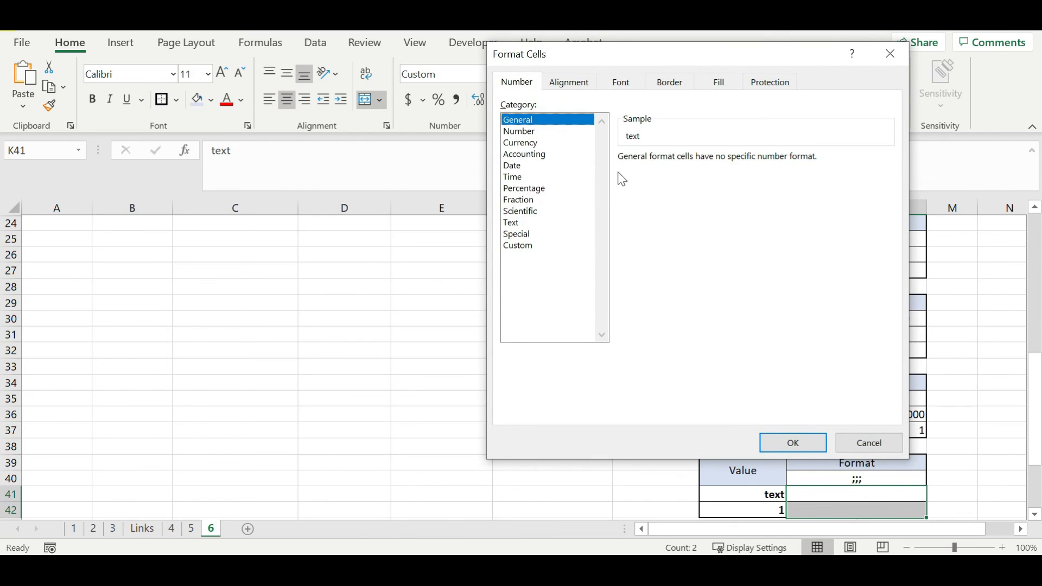
left_click(802, 448)
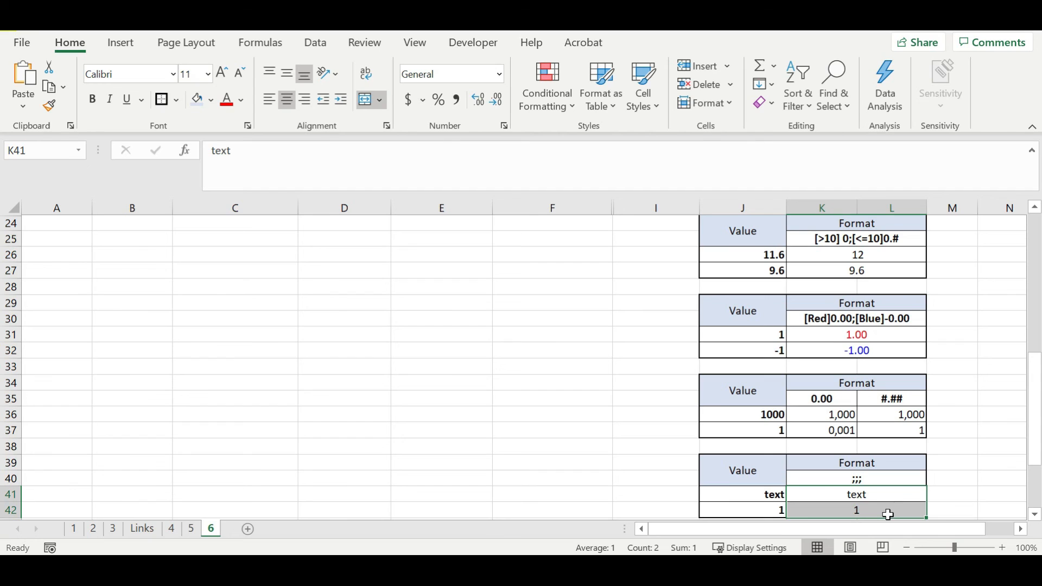